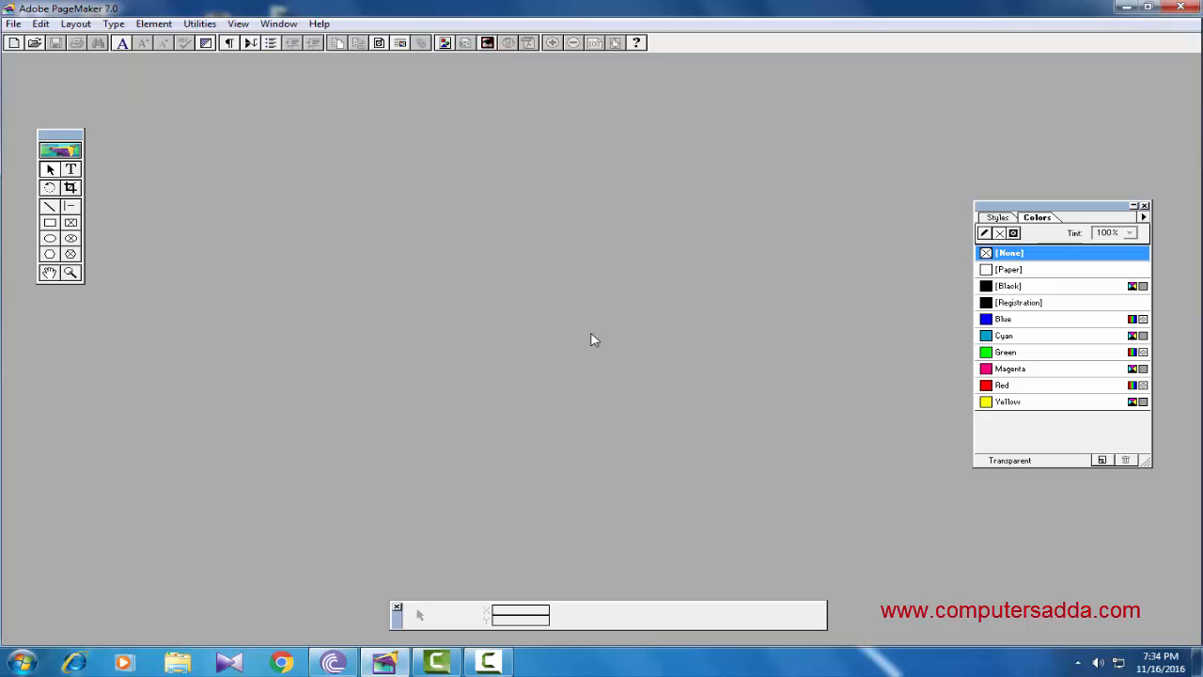
Create a new publication with 10 pages and maximize its document window
{"action": "left_click", "coordinate": [14, 25]}
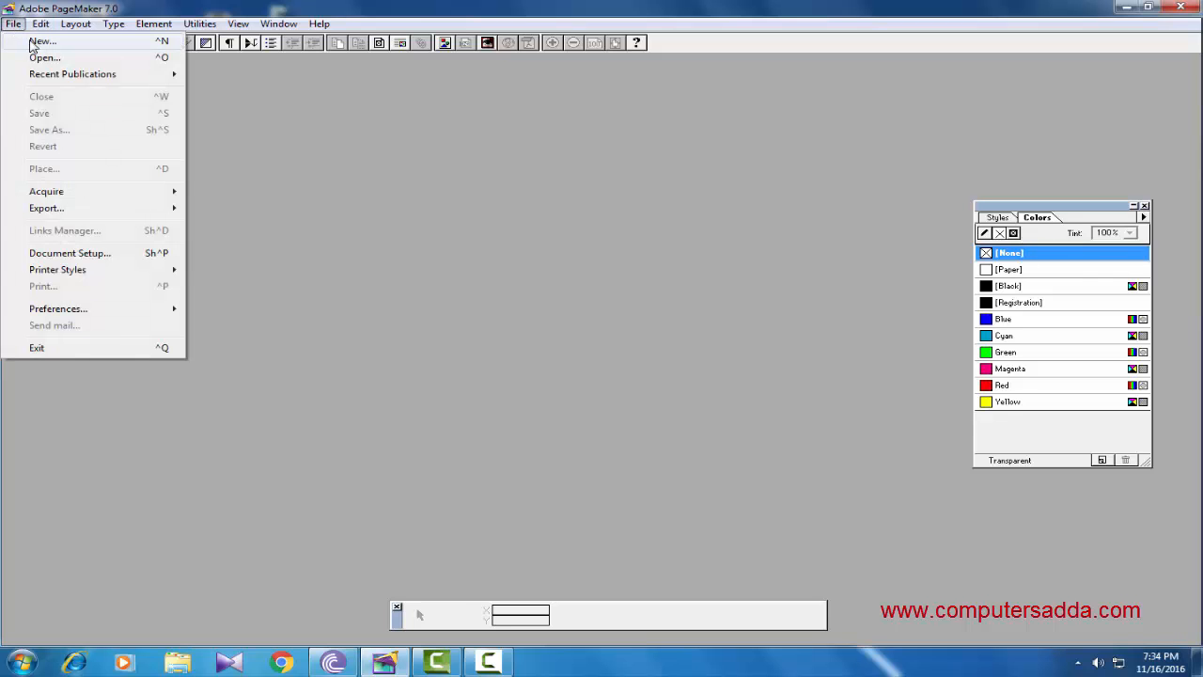
{"action": "left_click", "coordinate": [38, 42]}
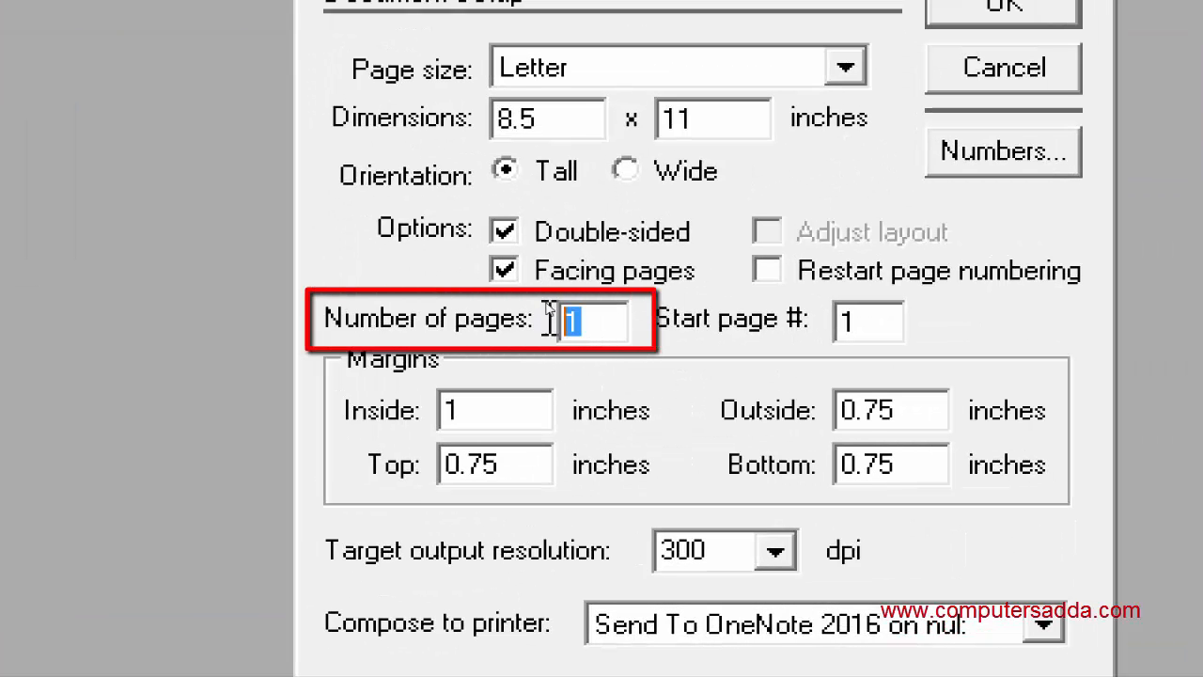
{"action": "type", "text": "10"}
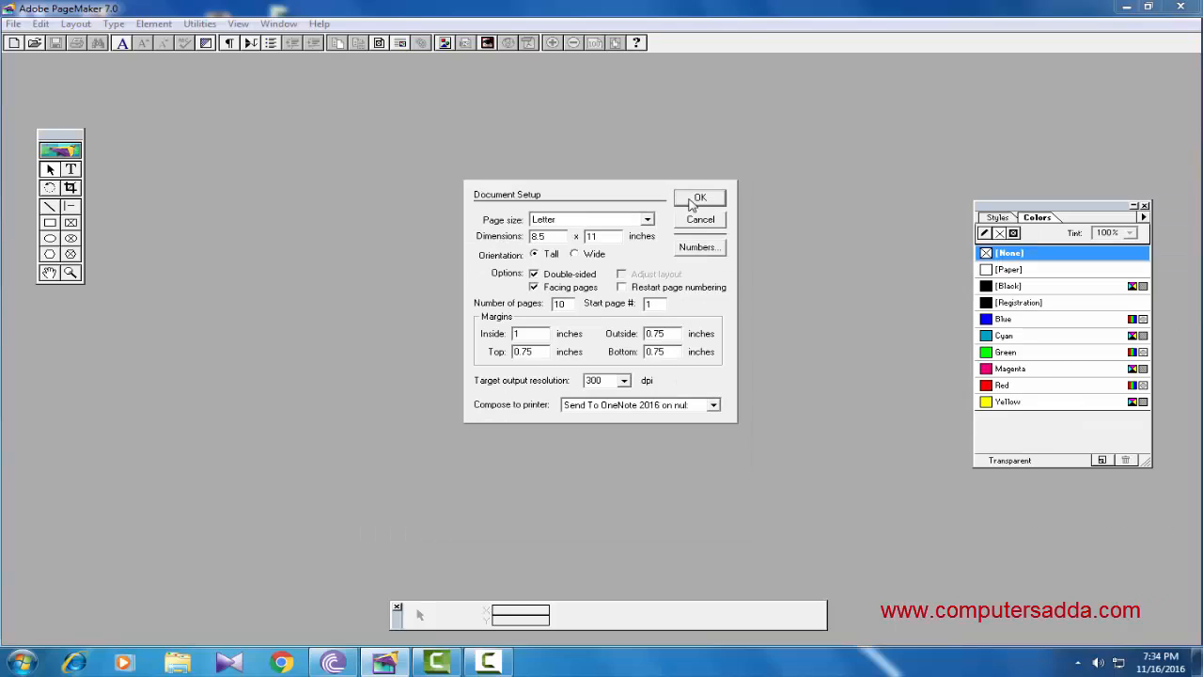
{"action": "left_click", "coordinate": [962, 84]}
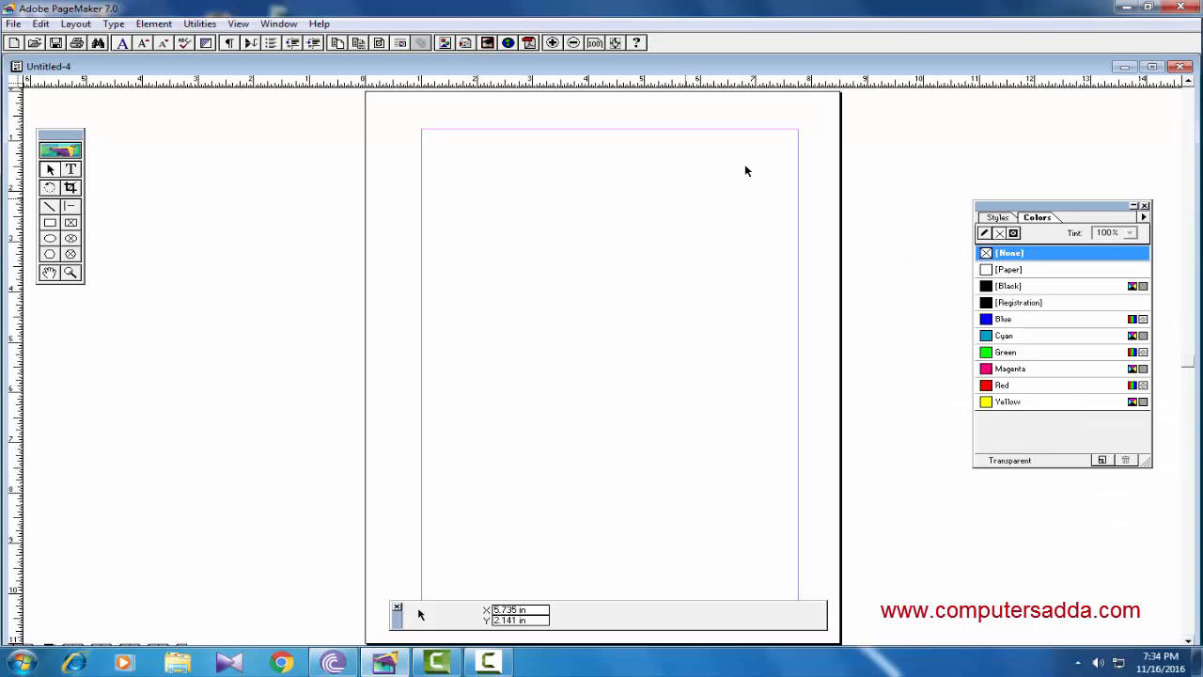
{"action": "left_click", "coordinate": [1151, 66]}
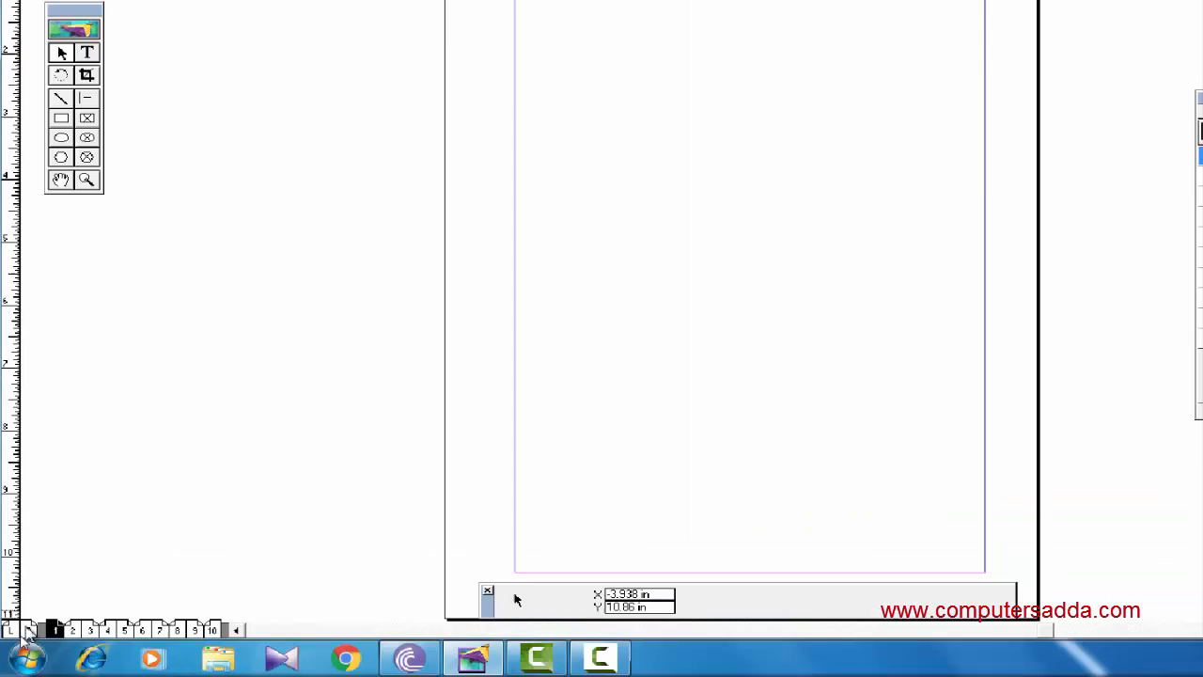
Browse several of the facing-page spreads and return to page 1
{"action": "left_click", "coordinate": [71, 639]}
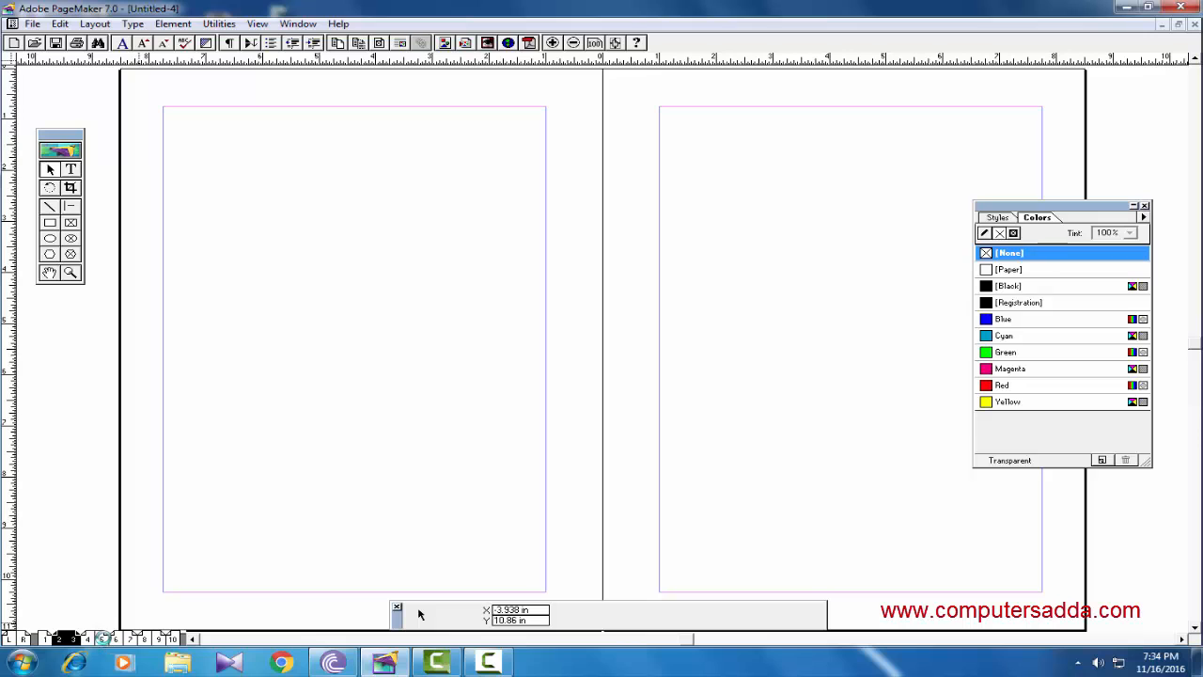
{"action": "left_click", "coordinate": [101, 639]}
{"action": "left_click", "coordinate": [129, 639]}
{"action": "left_click", "coordinate": [145, 639]}
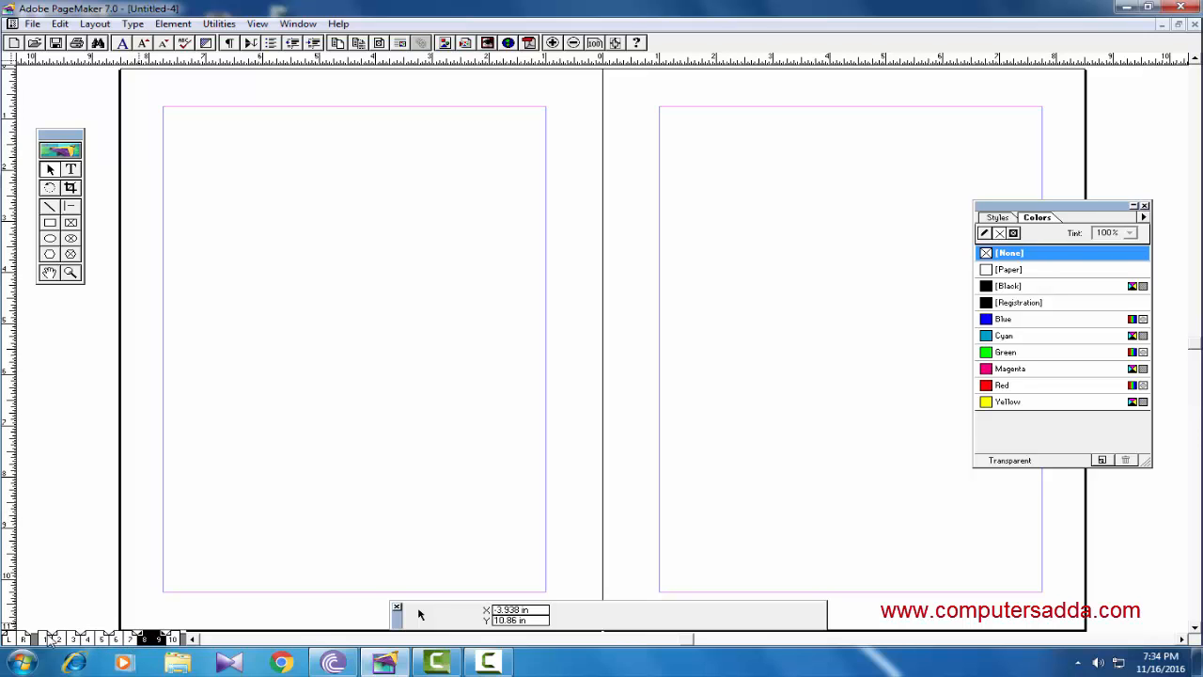
{"action": "left_click", "coordinate": [45, 638]}
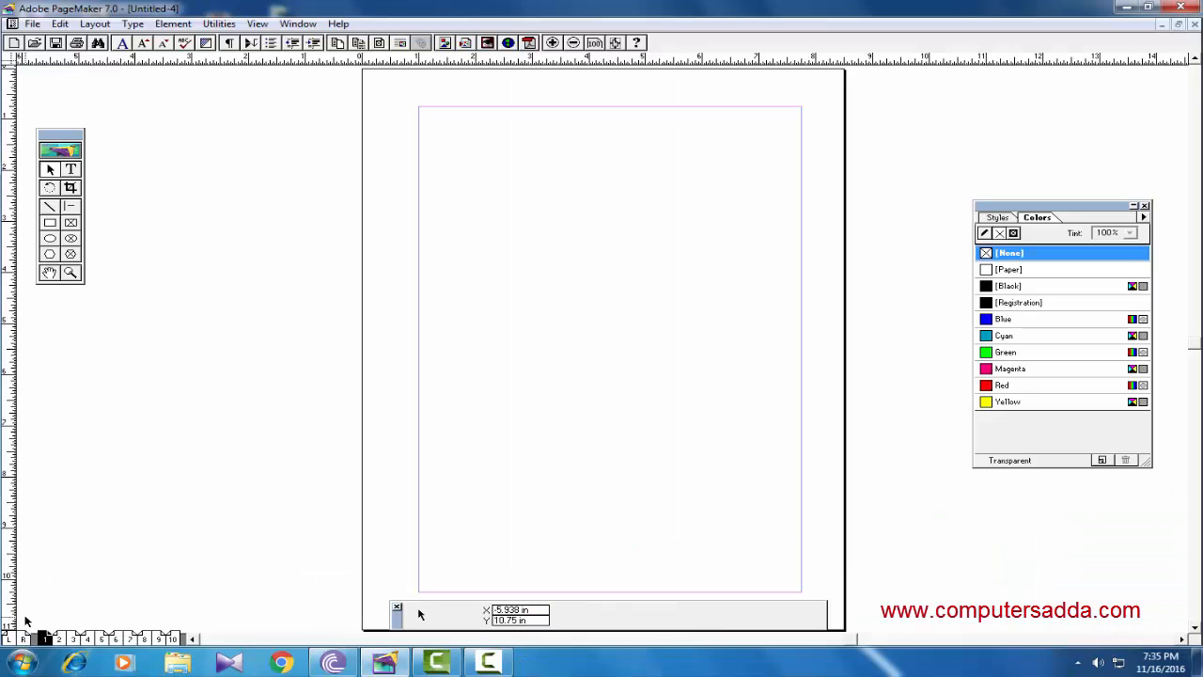
Turn off the Double-sided option in the document setup
{"action": "left_click", "coordinate": [32, 23]}
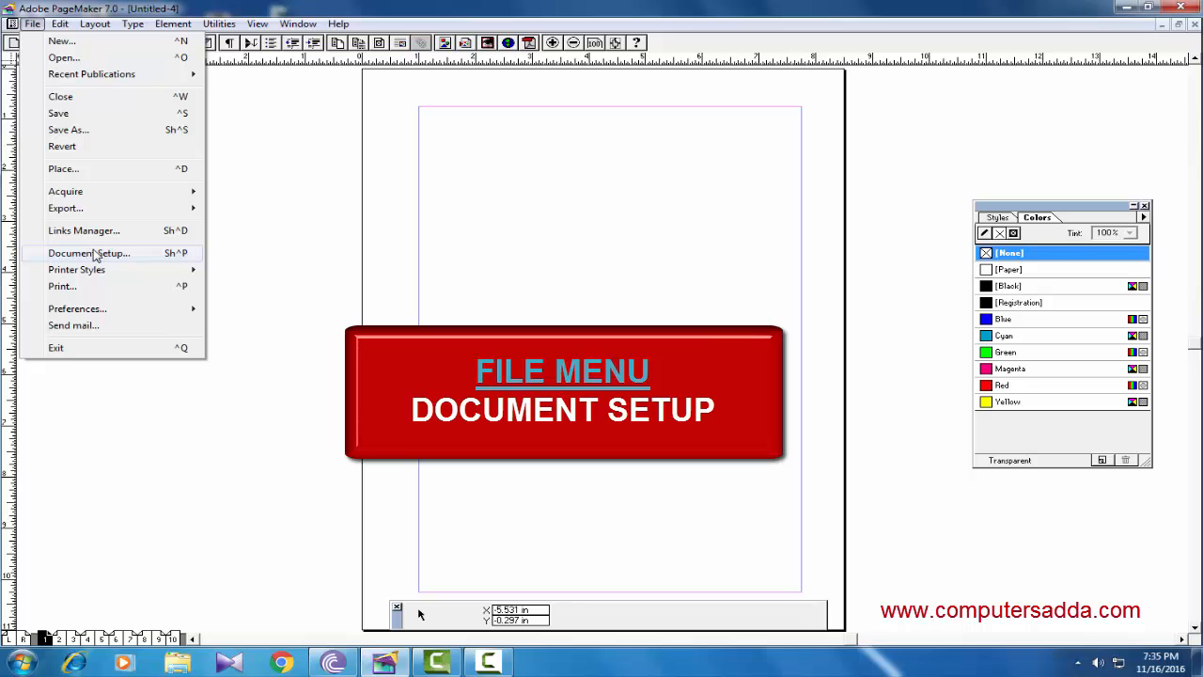
{"action": "left_click", "coordinate": [94, 253]}
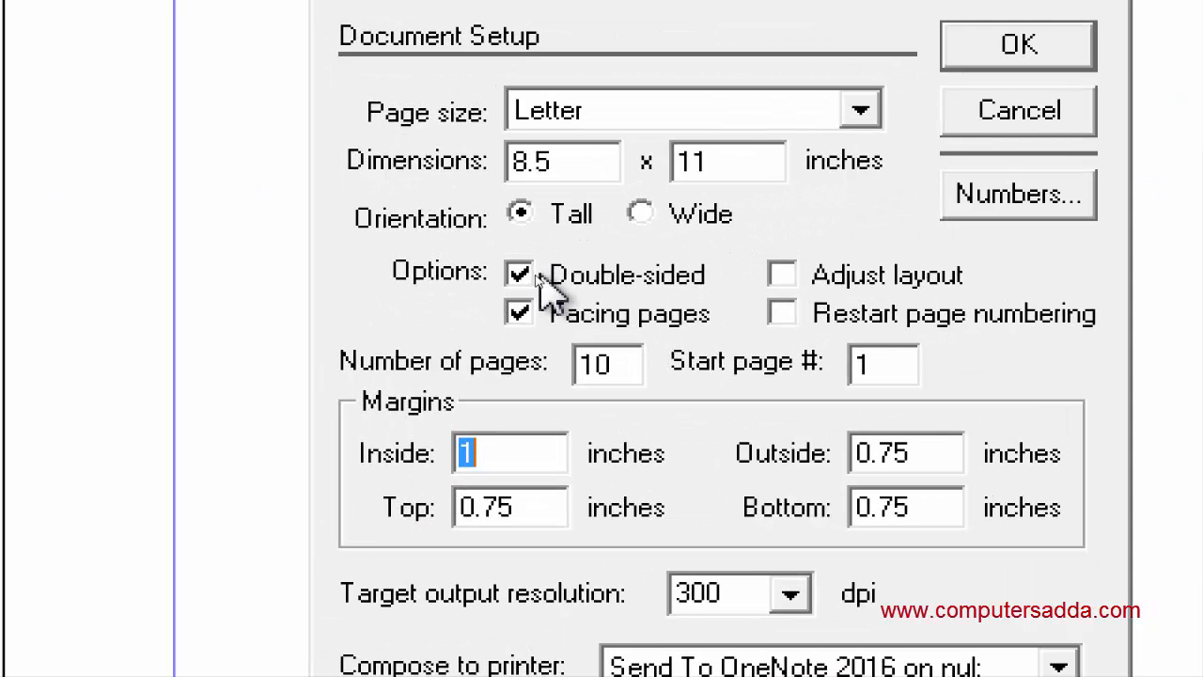
{"action": "left_click", "coordinate": [519, 276]}
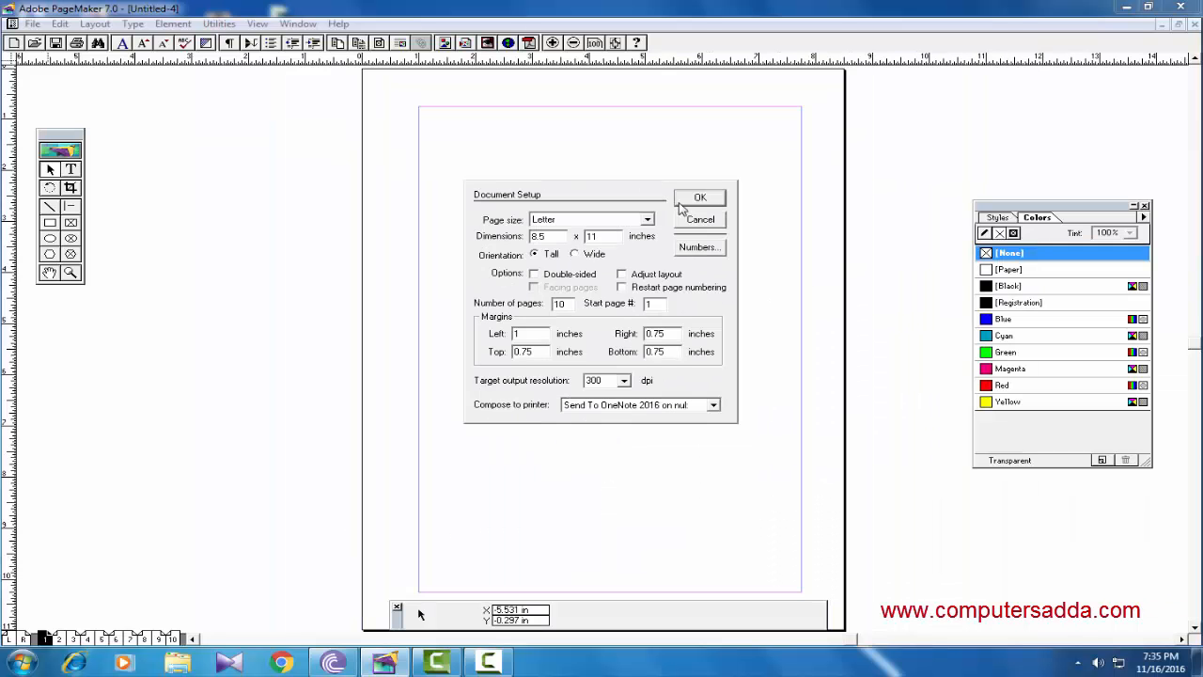
{"action": "left_click", "coordinate": [968, 76]}
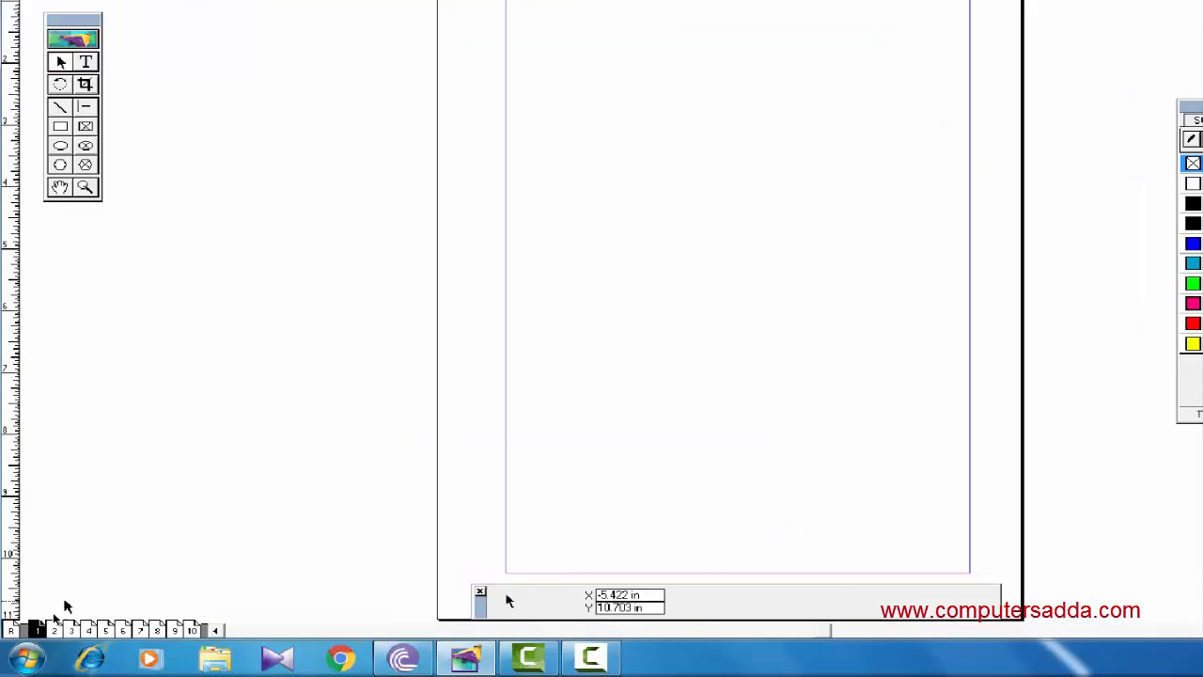
Look through single pages 3, 4, 6 and 7 and the right master page
{"action": "left_click", "coordinate": [59, 623]}
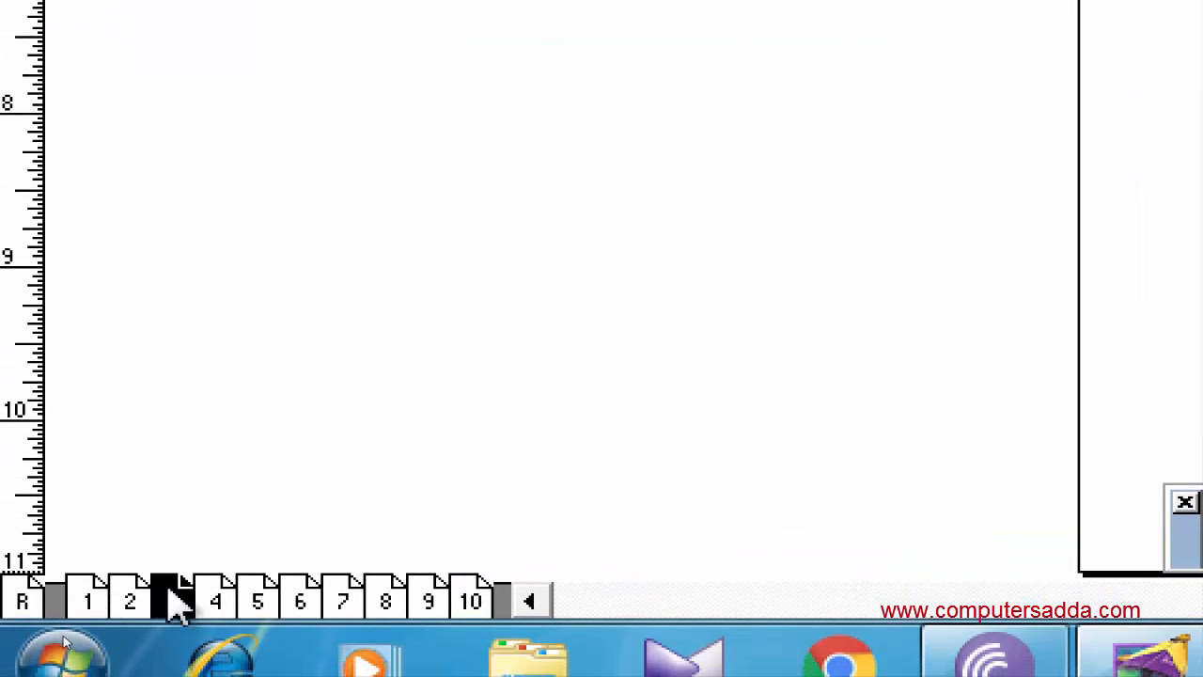
{"action": "left_click", "coordinate": [218, 609]}
{"action": "left_click", "coordinate": [296, 600]}
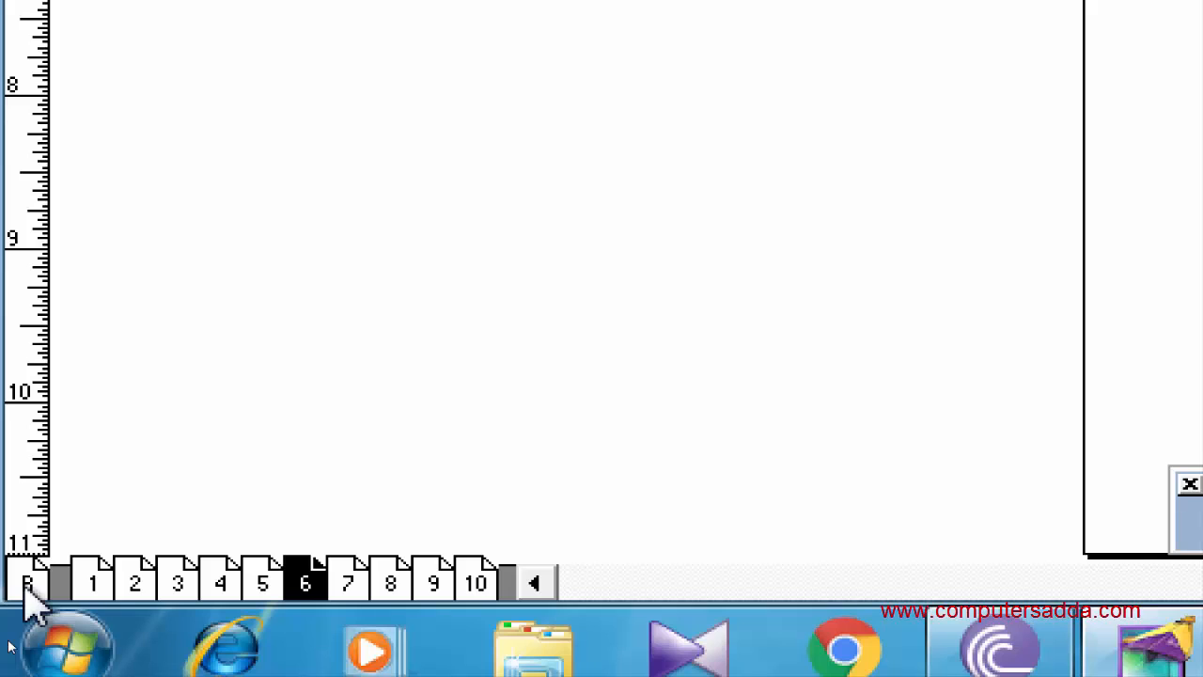
{"action": "left_click", "coordinate": [28, 584]}
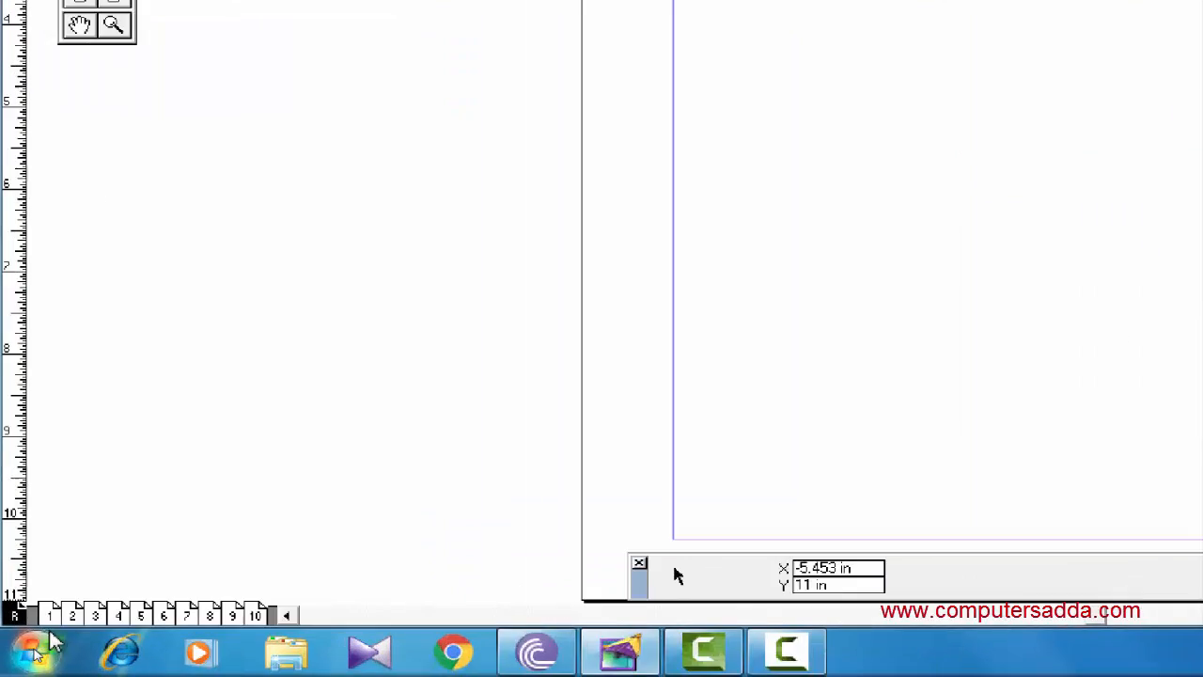
{"action": "left_click", "coordinate": [220, 590]}
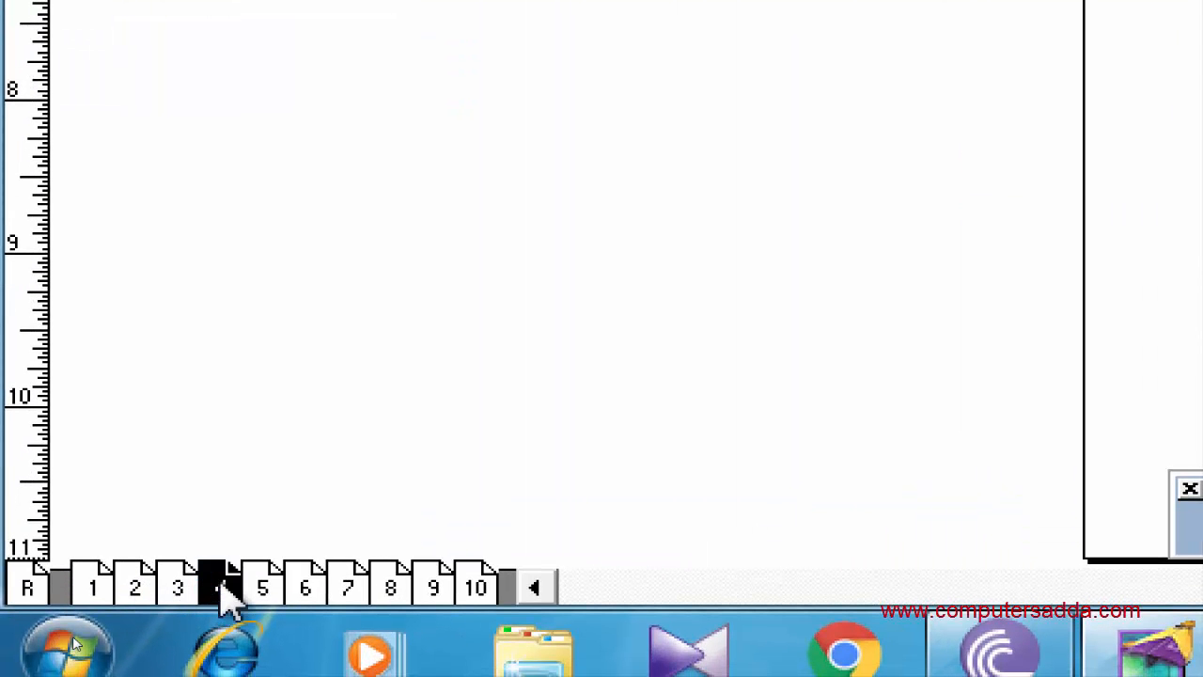
{"action": "left_click", "coordinate": [349, 586]}
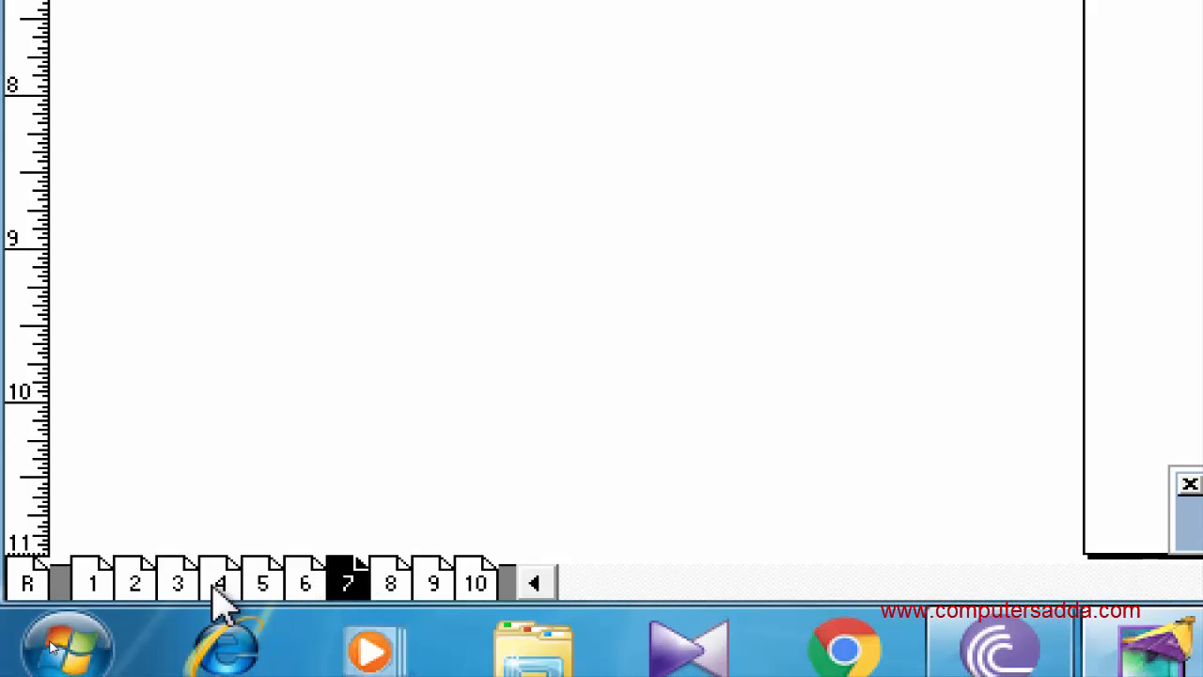
Add the text "computersadda" near the upper margin of the master page in 30-point magenta
{"action": "left_click", "coordinate": [31, 587]}
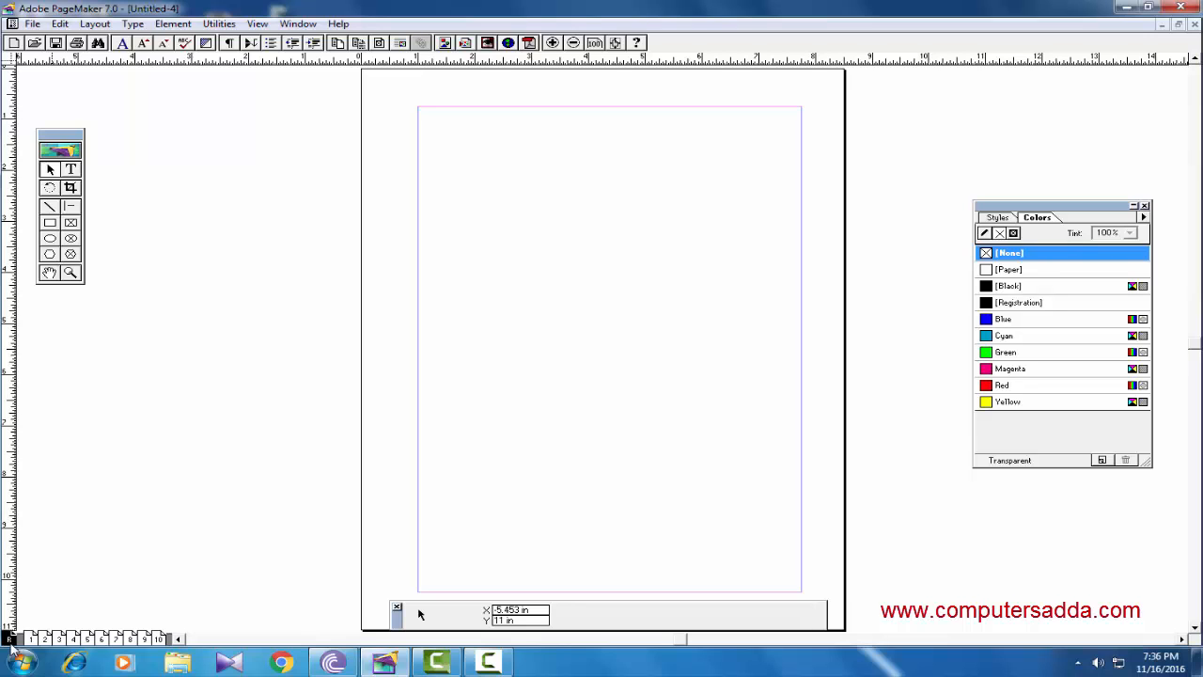
{"action": "left_click", "coordinate": [70, 169]}
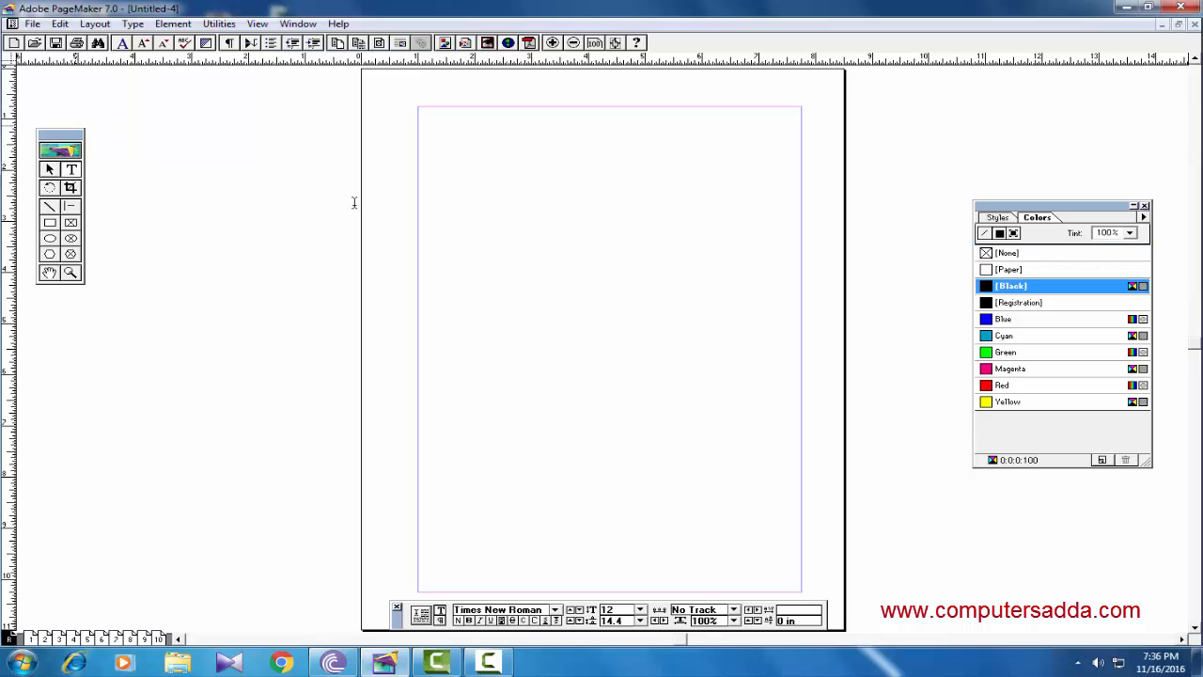
{"action": "left_click_drag", "start_coordinate": [513, 115], "coordinate": [743, 143]}
{"action": "left_click", "coordinate": [640, 610]}
{"action": "left_click", "coordinate": [620, 596]}
{"action": "left_click", "coordinate": [1006, 372]}
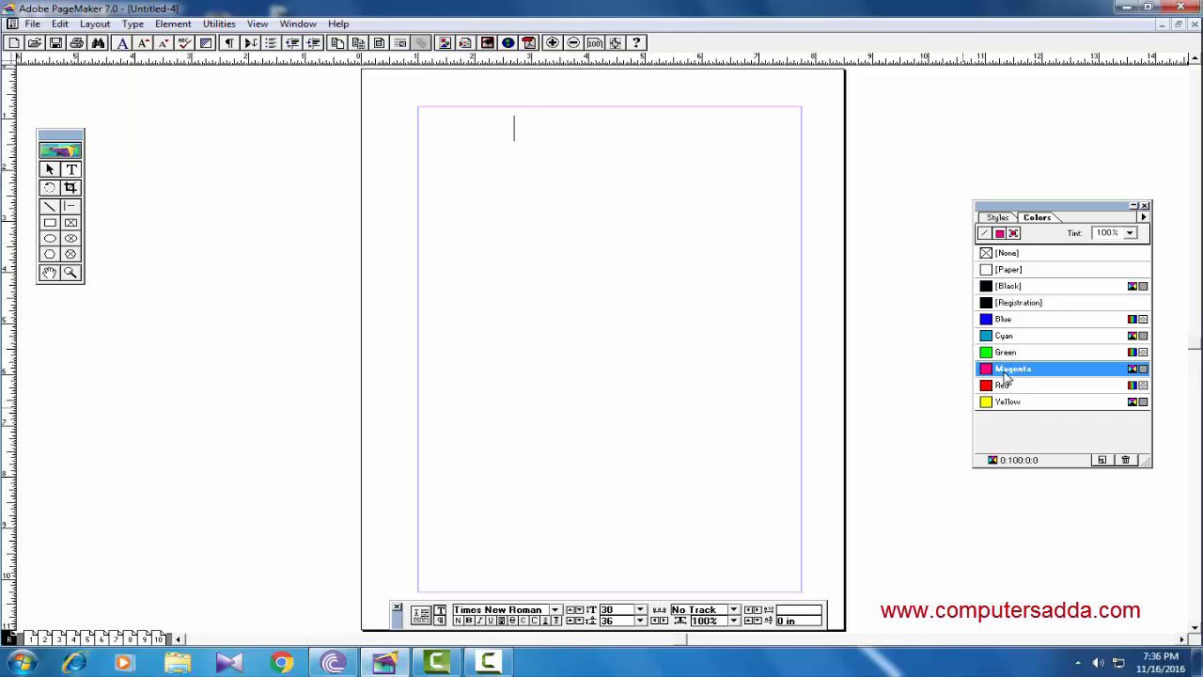
{"action": "type", "text": "computersa"}
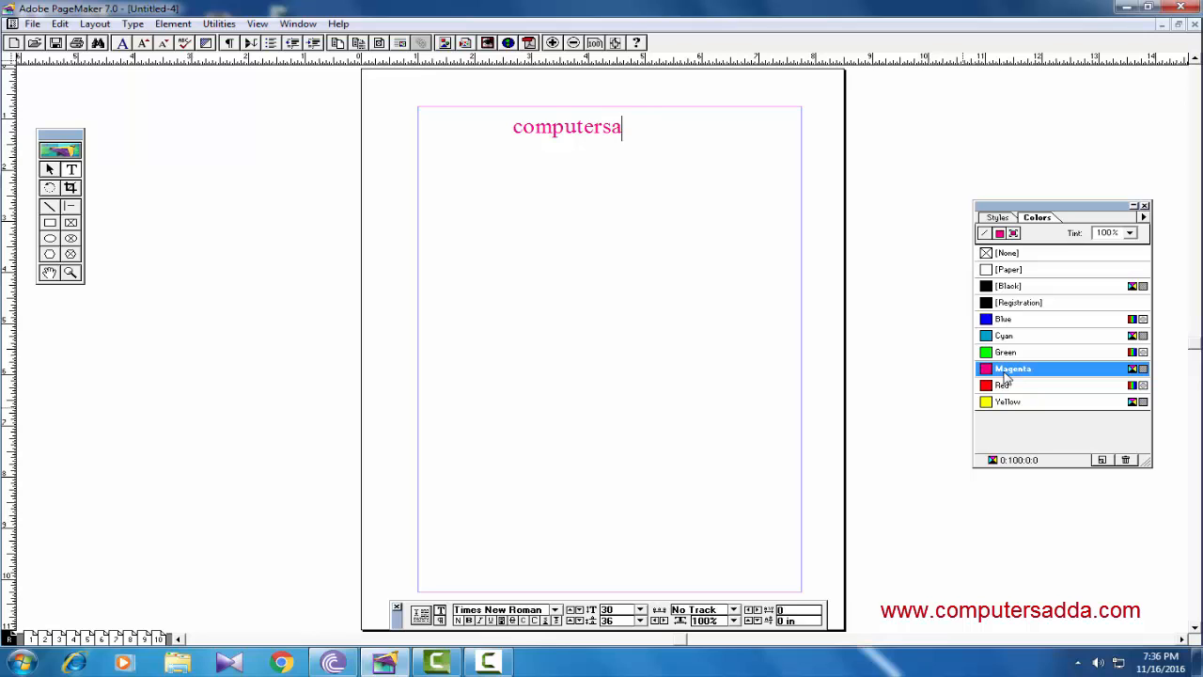
{"action": "type", "text": "dda"}
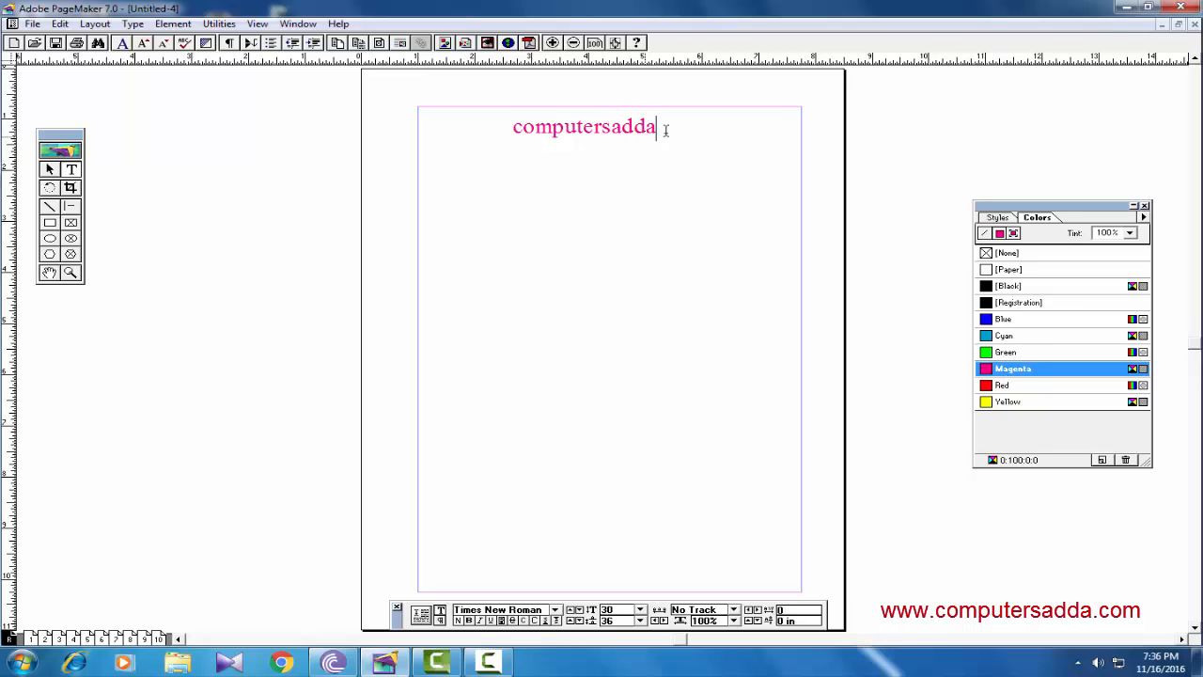
Check the master text on pages 1, 3 and 7, and try to place the text cursor in it on page 7
{"action": "left_click_drag", "start_coordinate": [665, 130], "coordinate": [515, 129]}
{"action": "left_click", "coordinate": [663, 131]}
{"action": "left_click", "coordinate": [31, 638]}
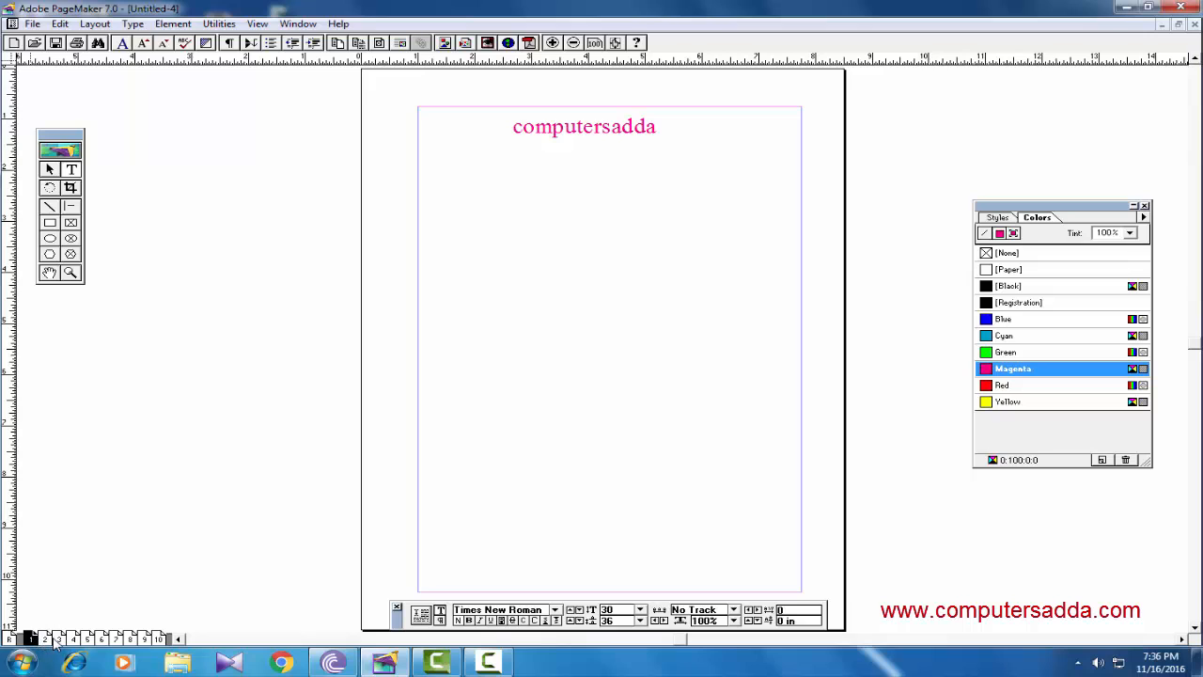
{"action": "left_click", "coordinate": [59, 638]}
{"action": "left_click", "coordinate": [130, 638]}
{"action": "left_click", "coordinate": [590, 138]}
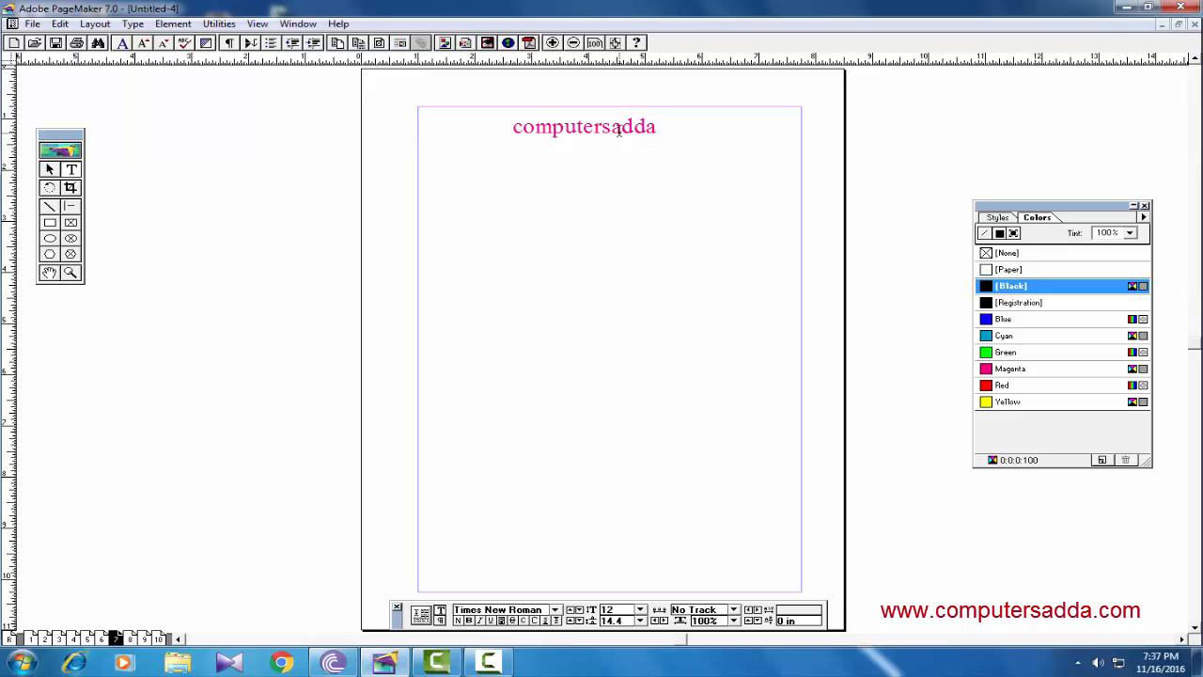
Recolor the "computersadda" text on the master page blue and check the change on the document pages
{"action": "left_click", "coordinate": [7, 638]}
{"action": "left_click_drag", "start_coordinate": [658, 127], "coordinate": [492, 129]}
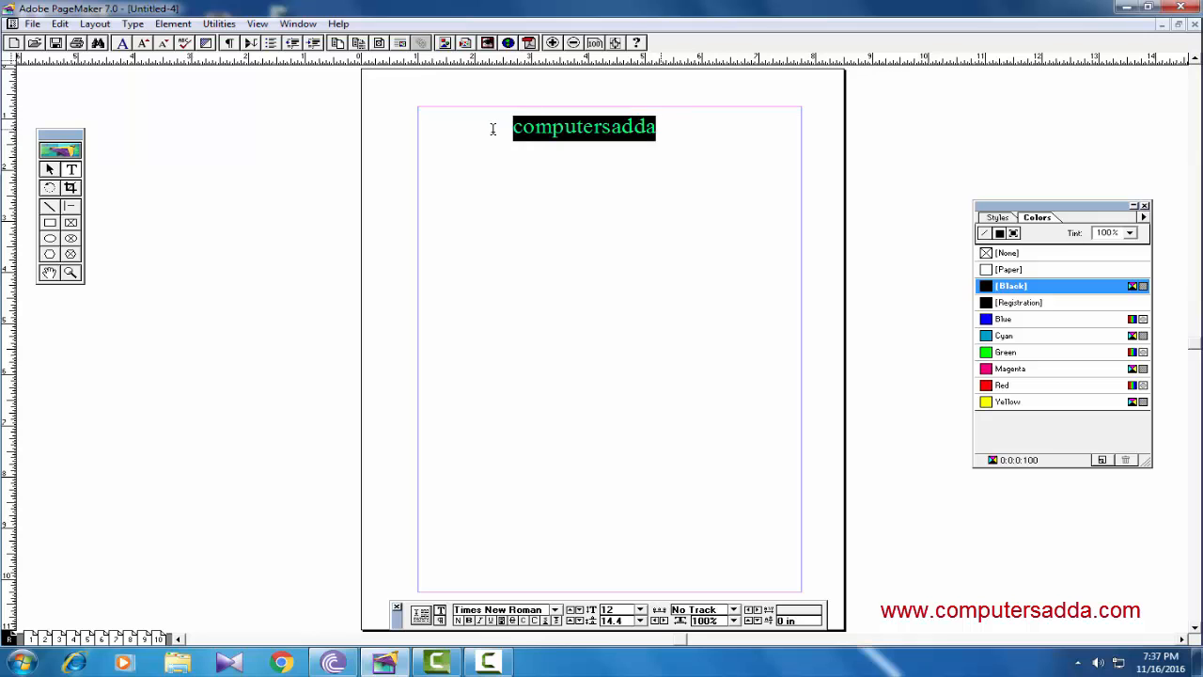
{"action": "left_click", "coordinate": [1002, 320]}
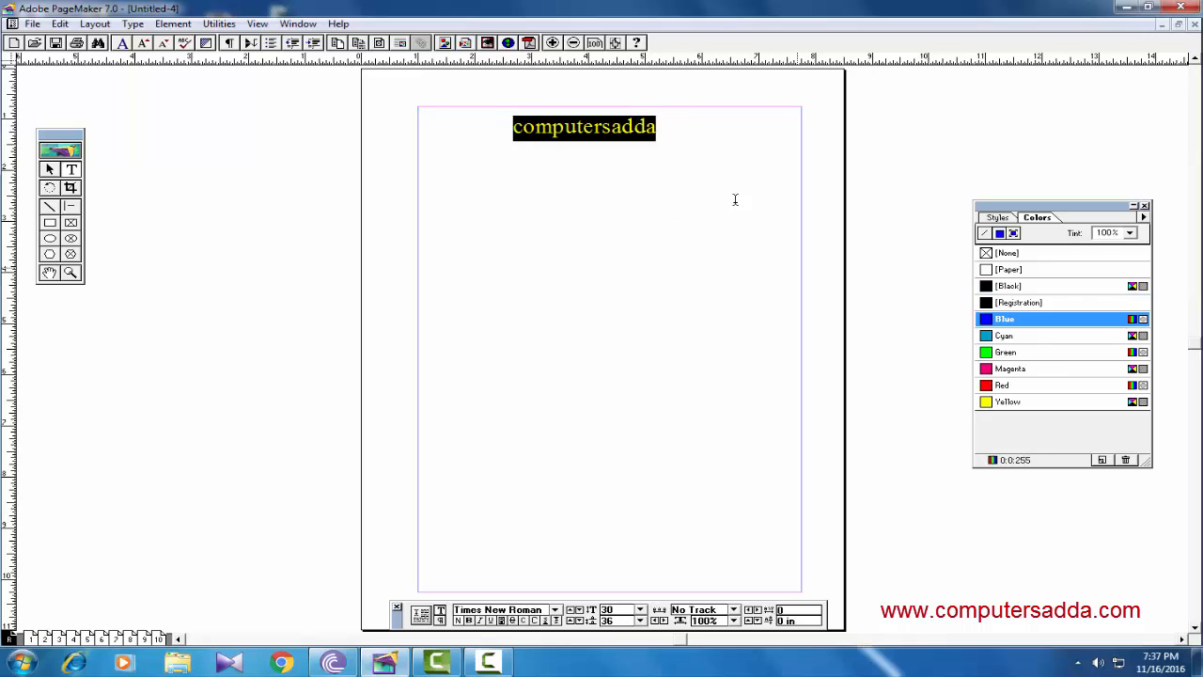
{"action": "left_click", "coordinate": [676, 141]}
{"action": "left_click", "coordinate": [58, 639]}
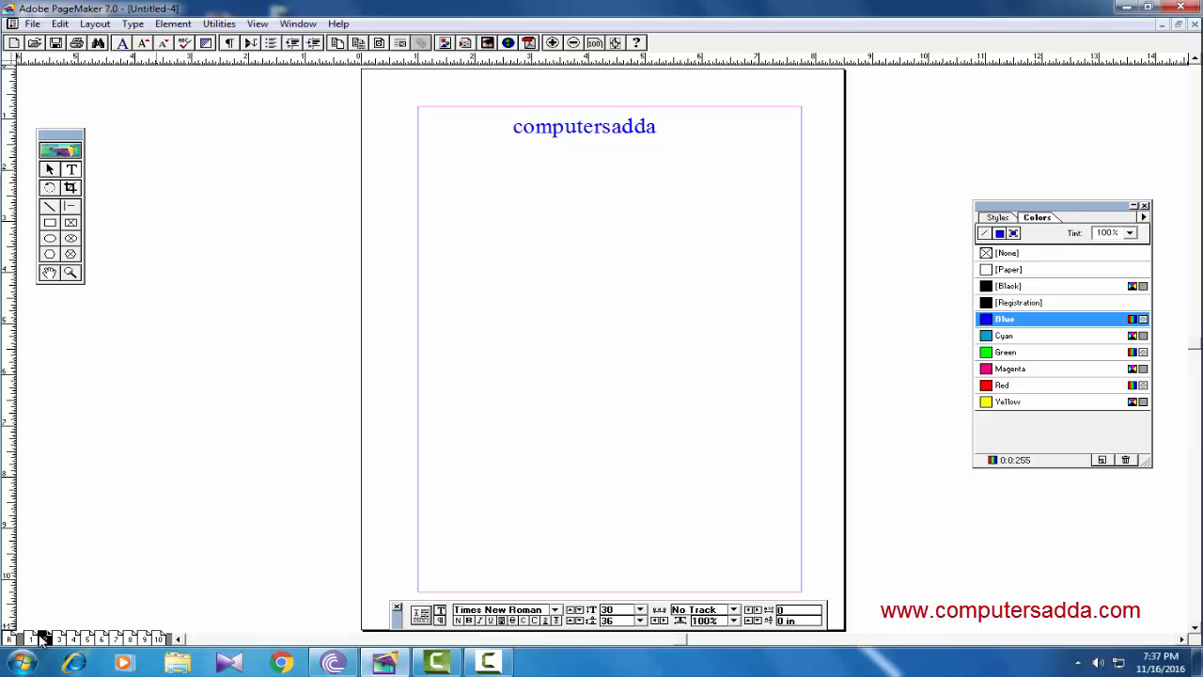
{"action": "left_click", "coordinate": [157, 639]}
{"action": "left_click", "coordinate": [10, 639]}
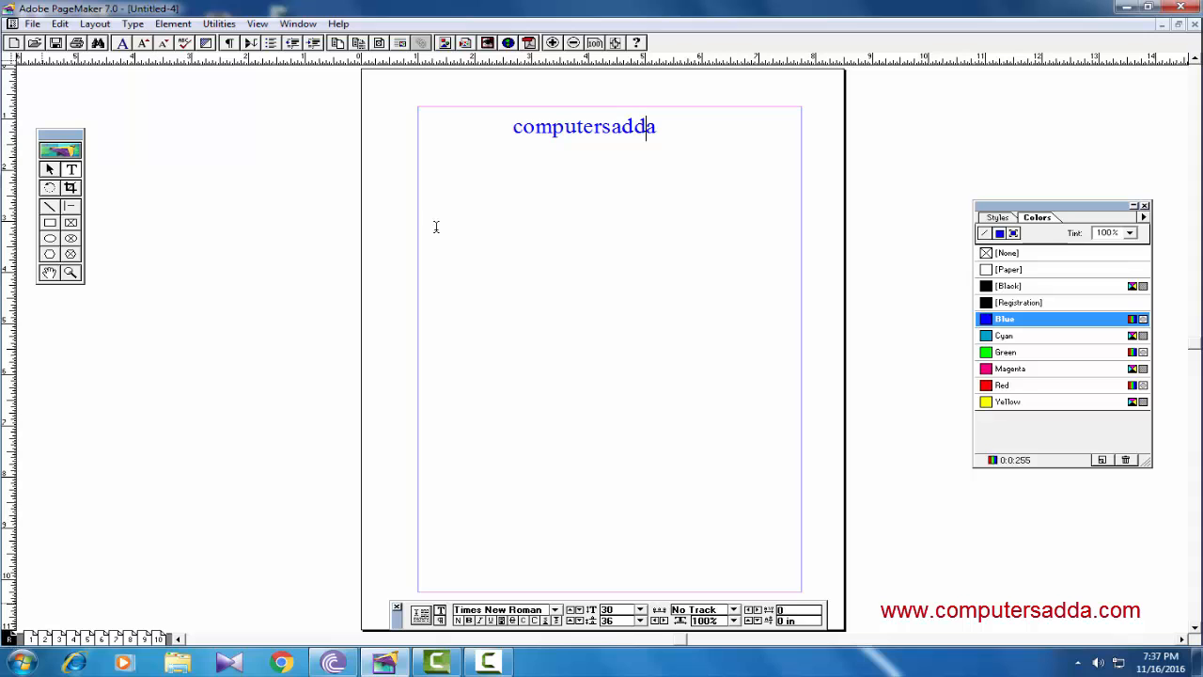
{"action": "left_click", "coordinate": [514, 125]}
{"action": "type", "text": "www."}
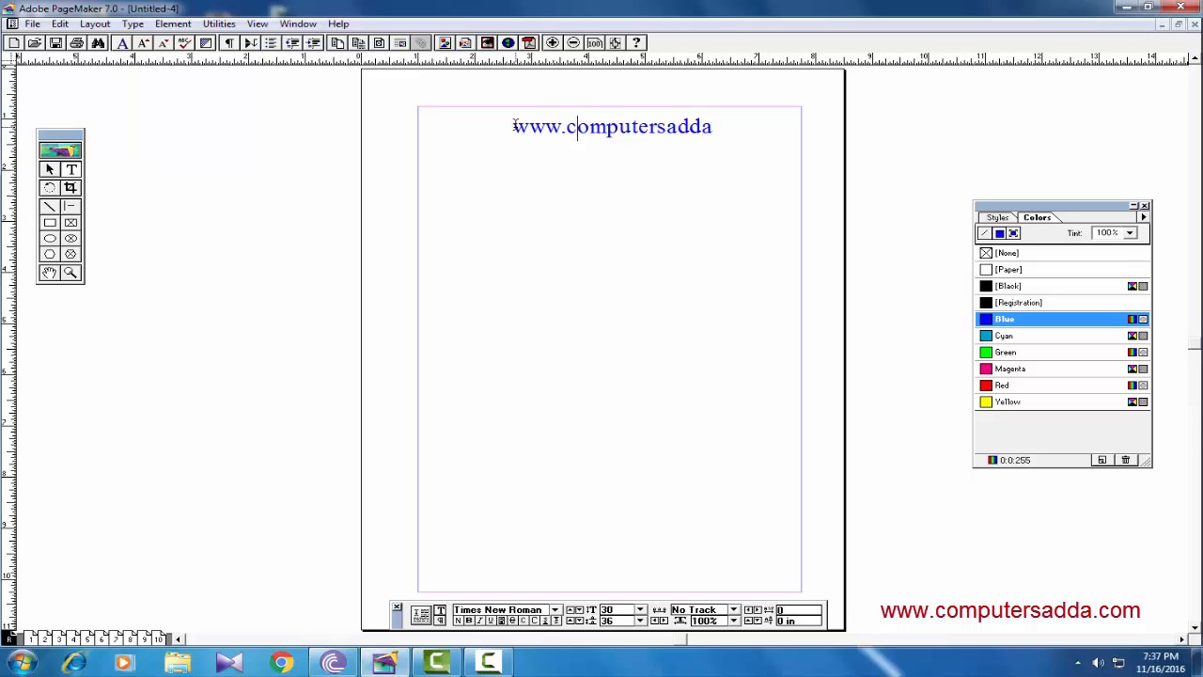
{"action": "key", "text": "Right"}
{"action": "key", "text": "Right"}
{"action": "key", "text": "Right"}
{"action": "key", "text": "Right"}
{"action": "key", "text": "Right"}
{"action": "key", "text": "Right"}
{"action": "key", "text": "Right"}
{"action": "key", "text": "Right"}
{"action": "type", "text": ".com"}
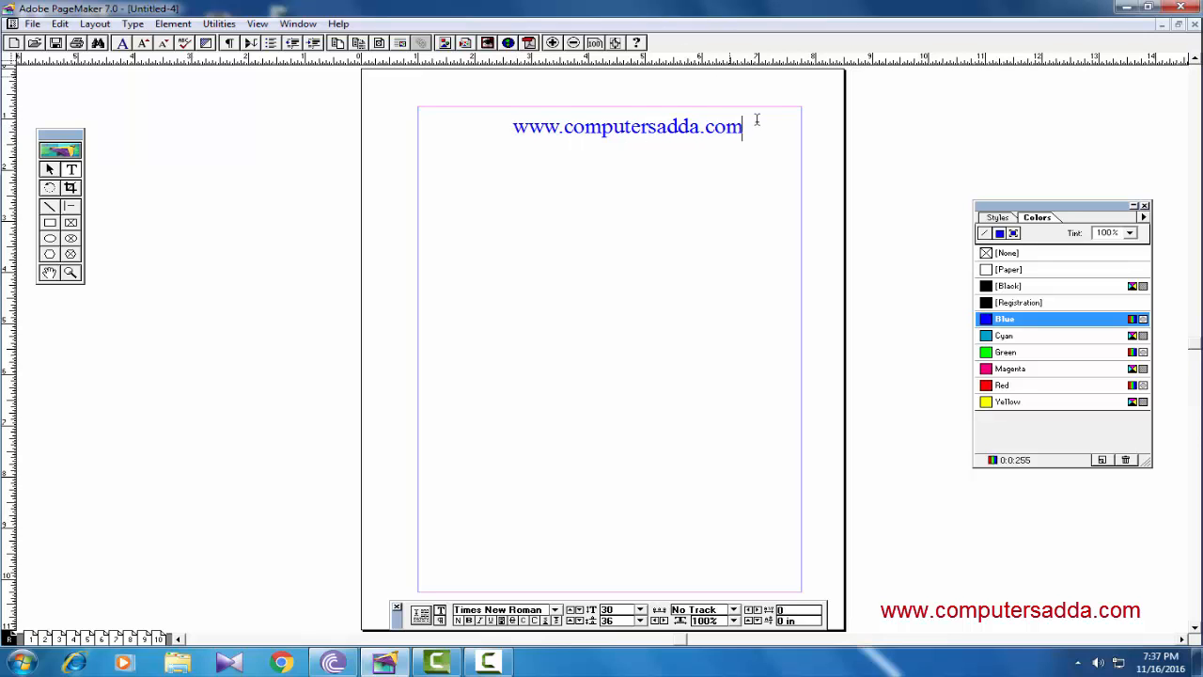
{"action": "mouse_move", "coordinate": [754, 132]}
{"action": "left_mouse_down"}
{"action": "mouse_move", "coordinate": [529, 142]}
{"action": "mouse_move", "coordinate": [472, 126]}
{"action": "mouse_move", "coordinate": [754, 126]}
{"action": "left_mouse_up"}
{"action": "left_click", "coordinate": [554, 610]}
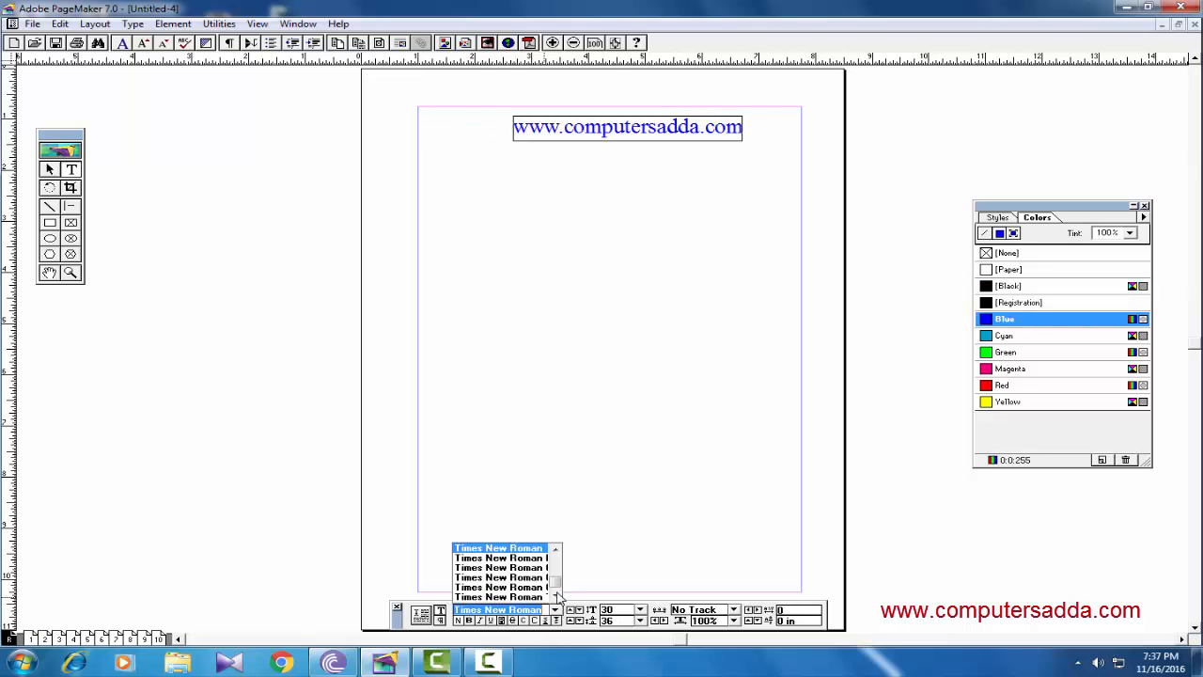
{"action": "left_click_drag", "start_coordinate": [556, 590], "coordinate": [556, 569]}
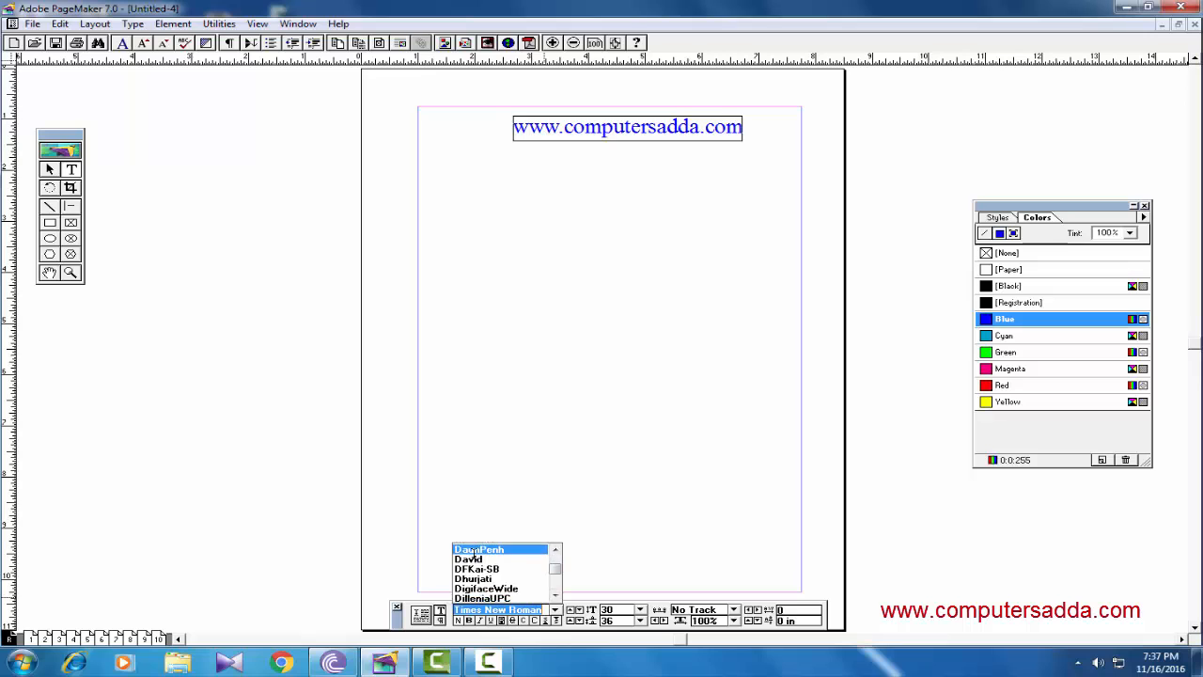
{"action": "left_click", "coordinate": [476, 558]}
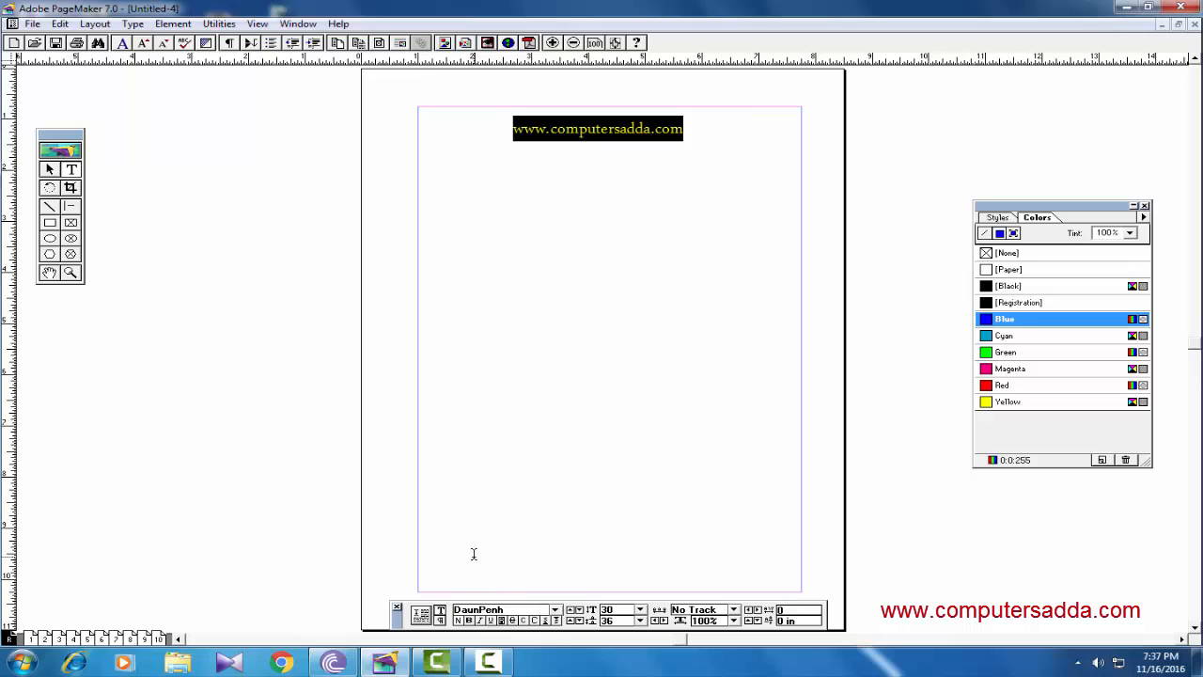
Color the selected web address red and make it bold and underlined
{"action": "left_click", "coordinate": [985, 381]}
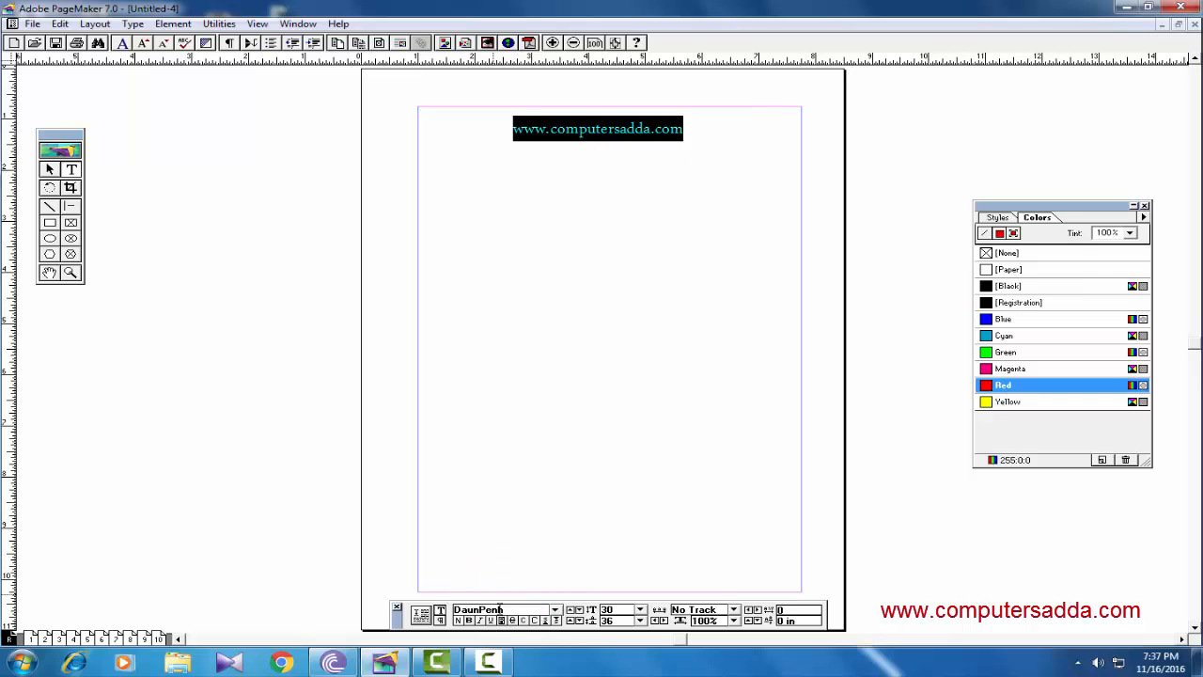
{"action": "left_click", "coordinate": [469, 621]}
{"action": "left_click", "coordinate": [490, 621]}
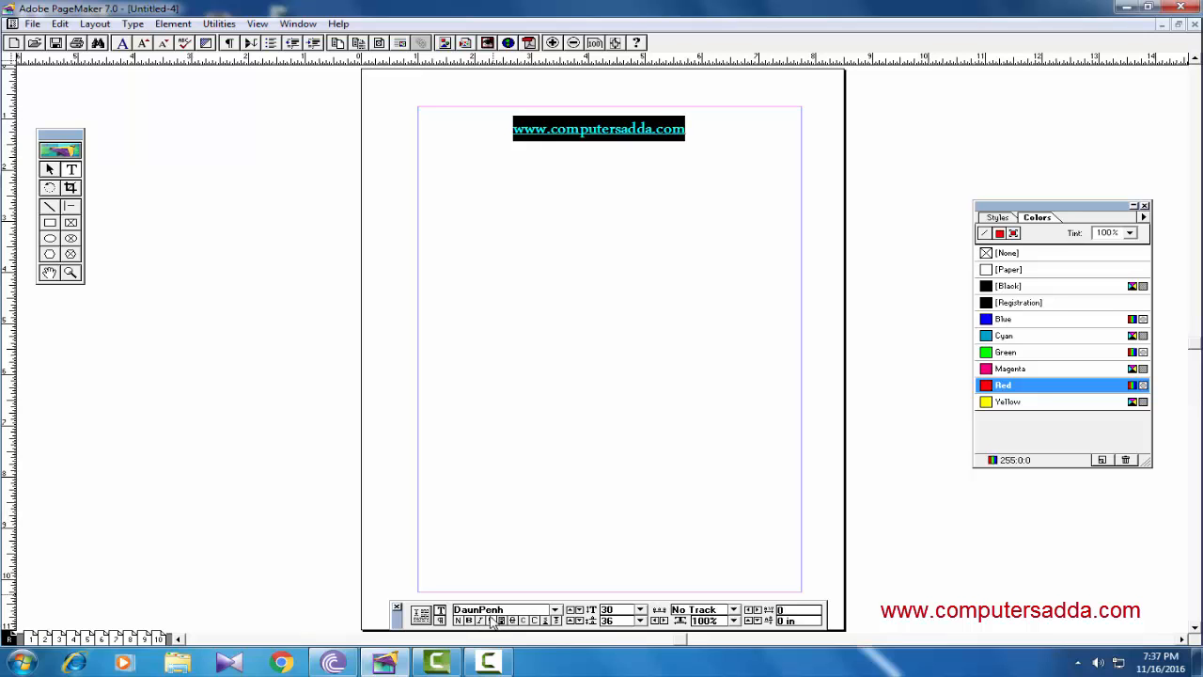
Deselect the web address and check the formatted header on document pages 2, 4, 5, 7, 9 and 10
{"action": "left_click", "coordinate": [697, 130]}
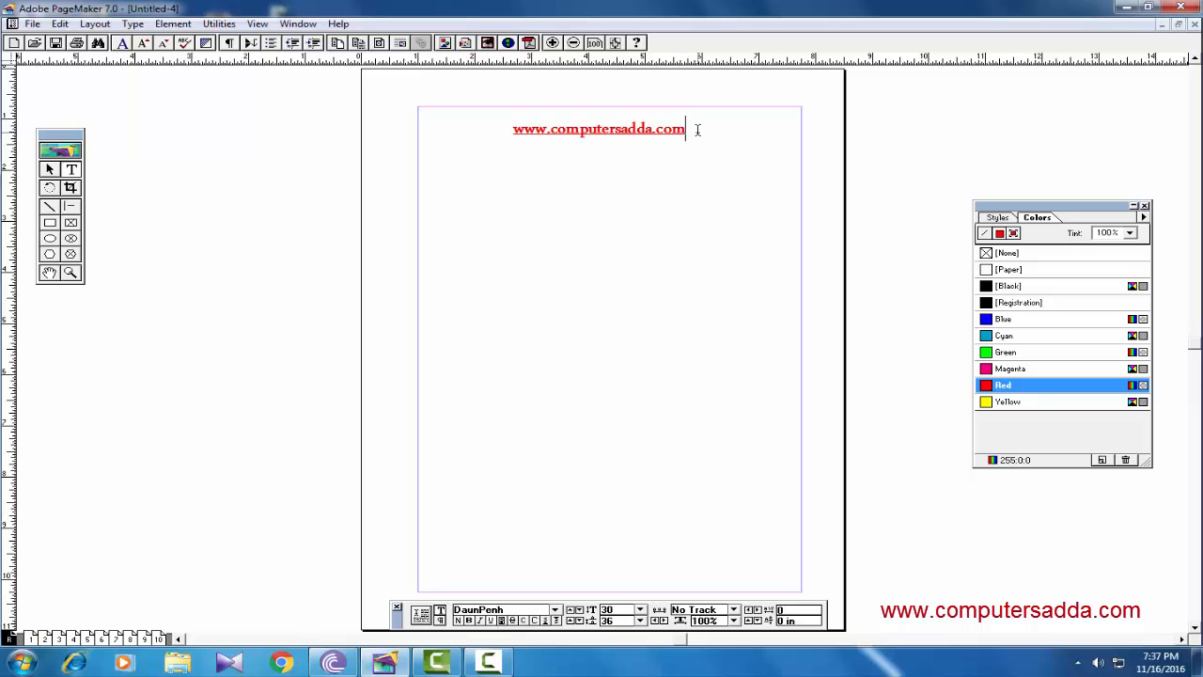
{"action": "left_click", "coordinate": [47, 640]}
{"action": "left_click", "coordinate": [72, 640]}
{"action": "left_click", "coordinate": [91, 640]}
{"action": "left_click", "coordinate": [116, 640]}
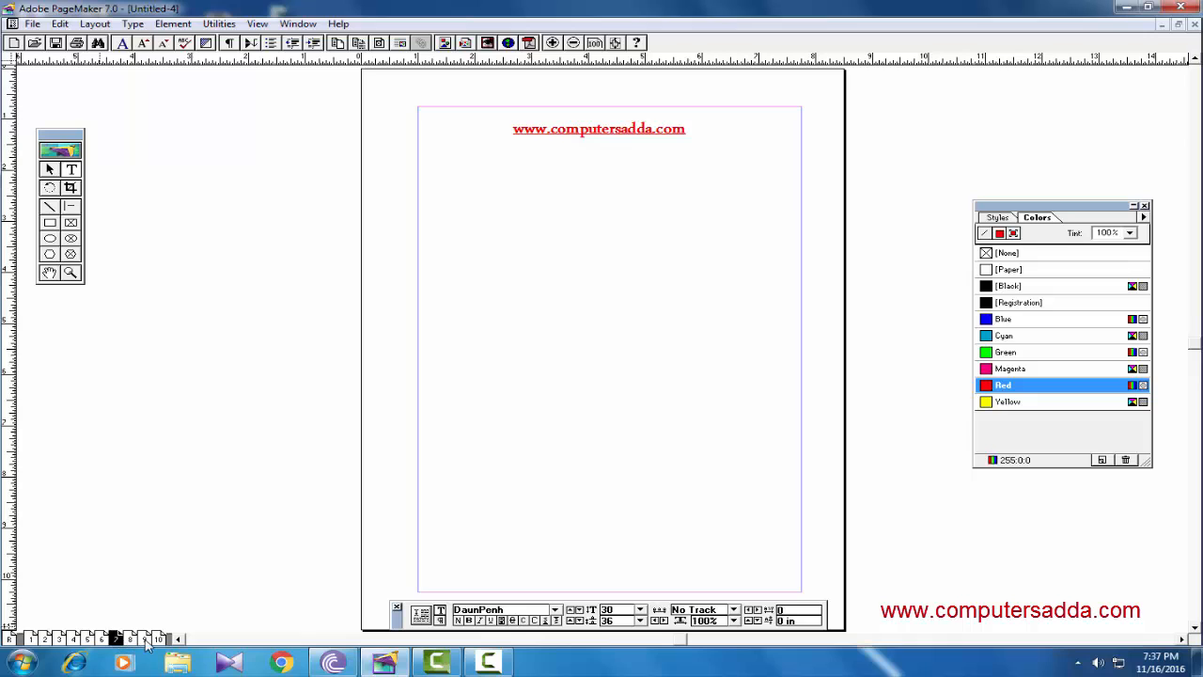
{"action": "left_click", "coordinate": [144, 640]}
{"action": "left_click", "coordinate": [159, 640]}
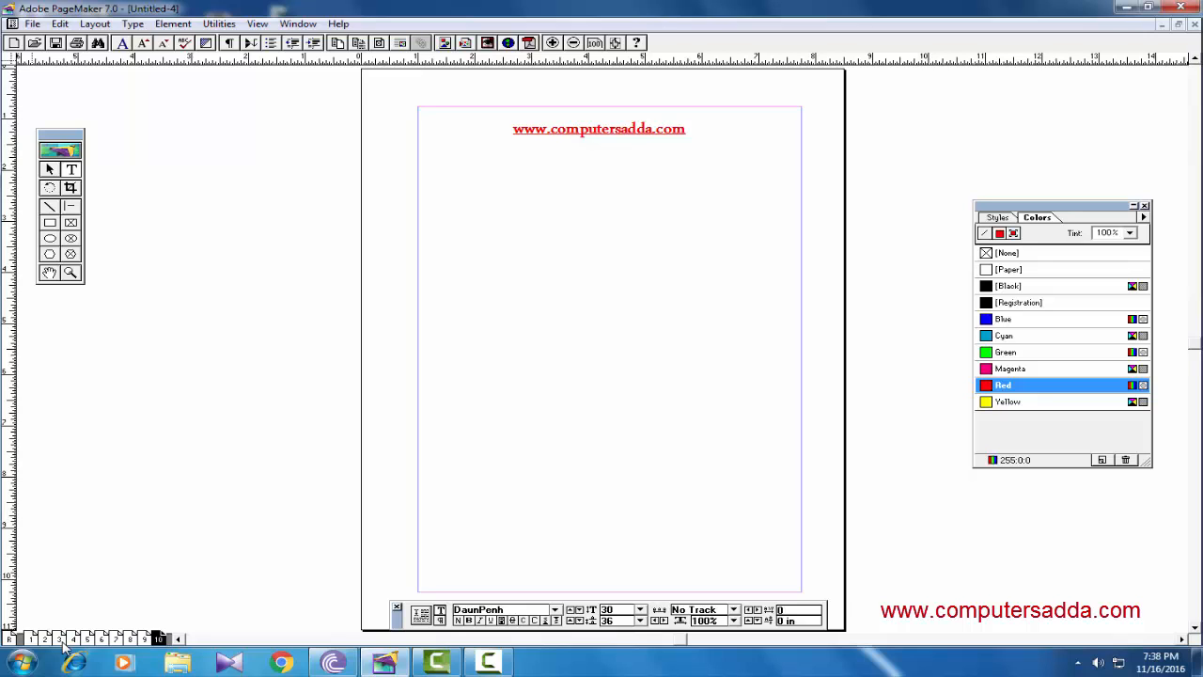
{"action": "left_click", "coordinate": [10, 639]}
{"action": "left_click", "coordinate": [50, 171]}
{"action": "left_click", "coordinate": [594, 133]}
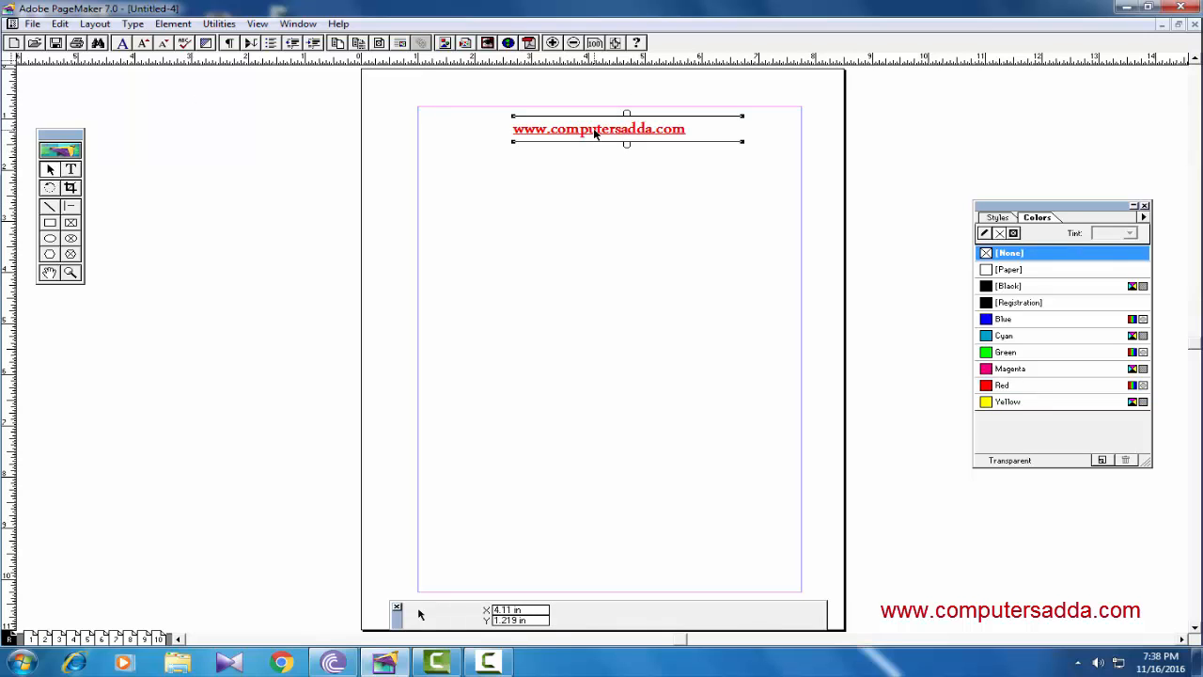
{"action": "key", "text": "Delete"}
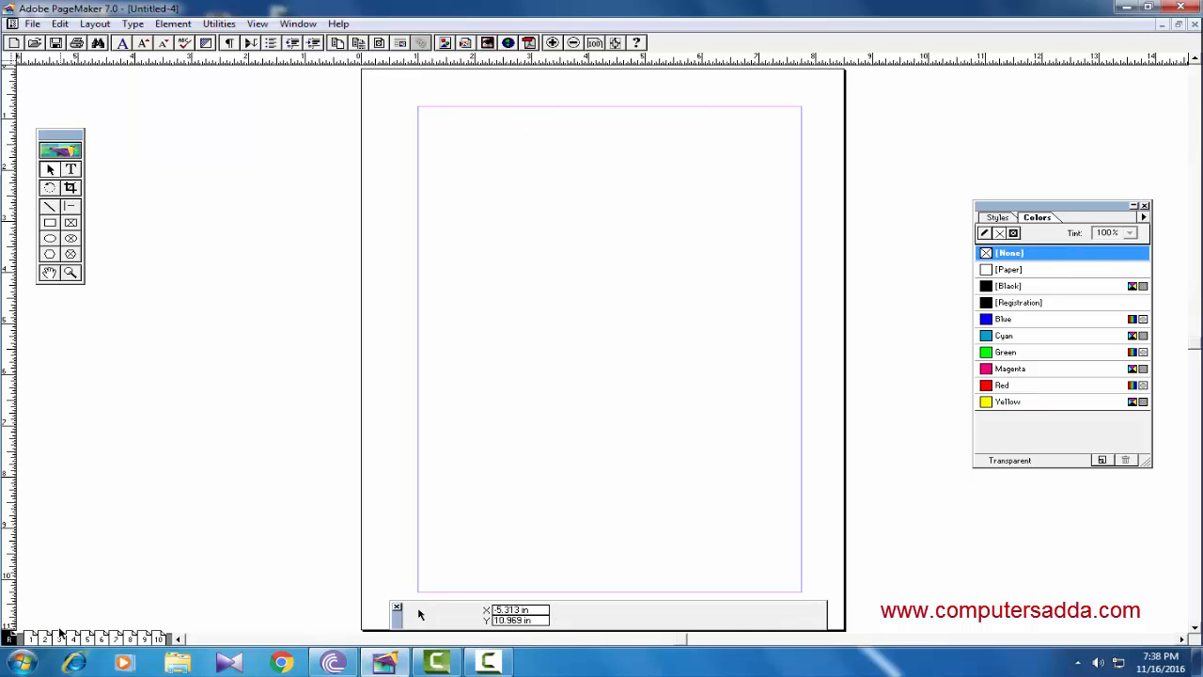
{"action": "left_click", "coordinate": [59, 639]}
{"action": "left_click", "coordinate": [101, 639]}
{"action": "left_click", "coordinate": [131, 639]}
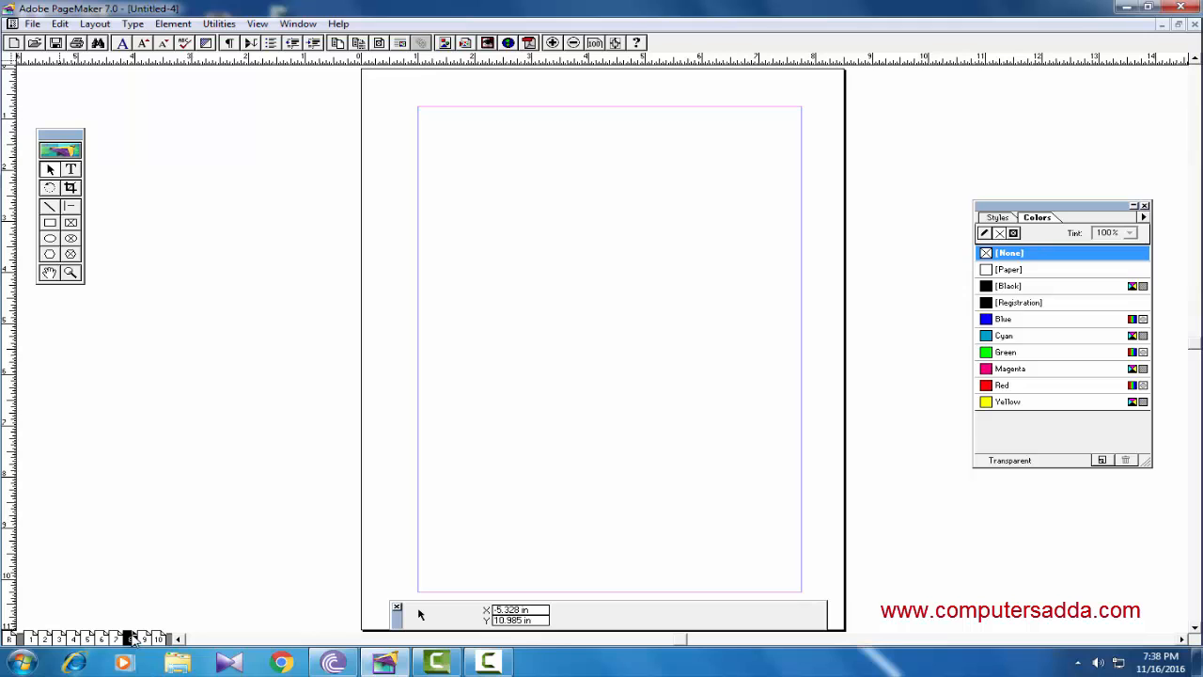